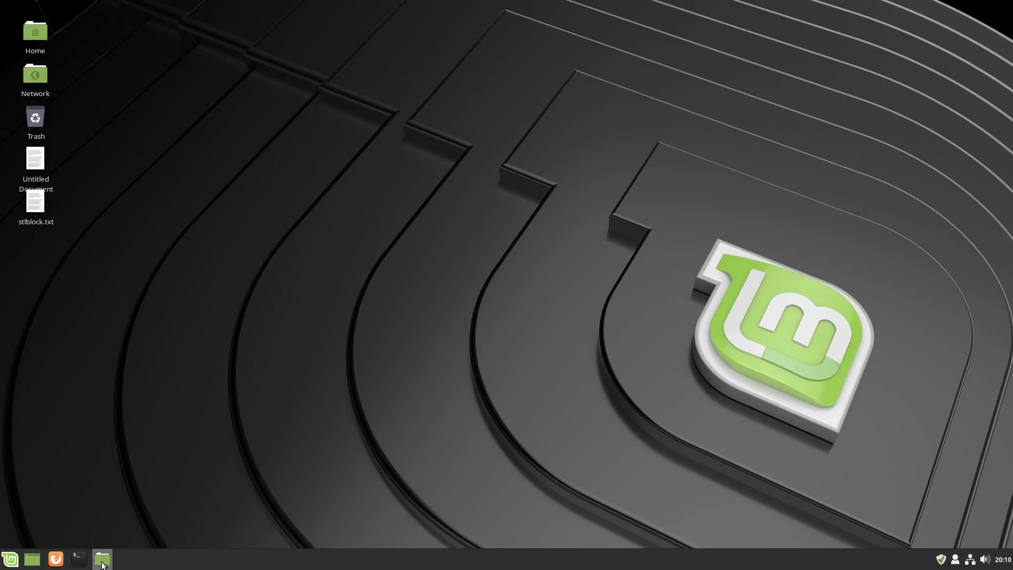
Launch Software Sources from a Menu search for 'soft' and authenticate with the administrator password.
click(19, 555)
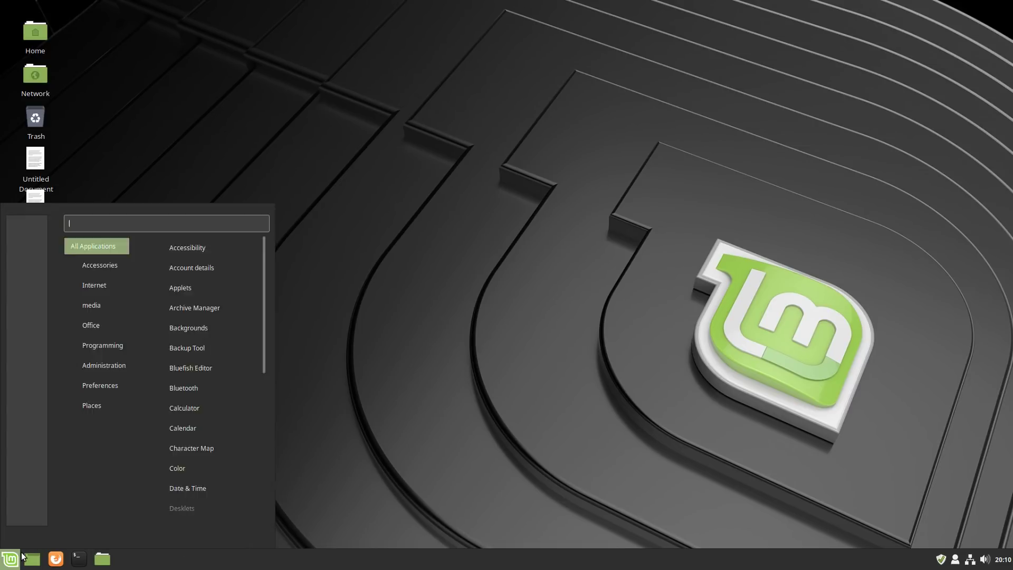
click(19, 554)
click(5, 564)
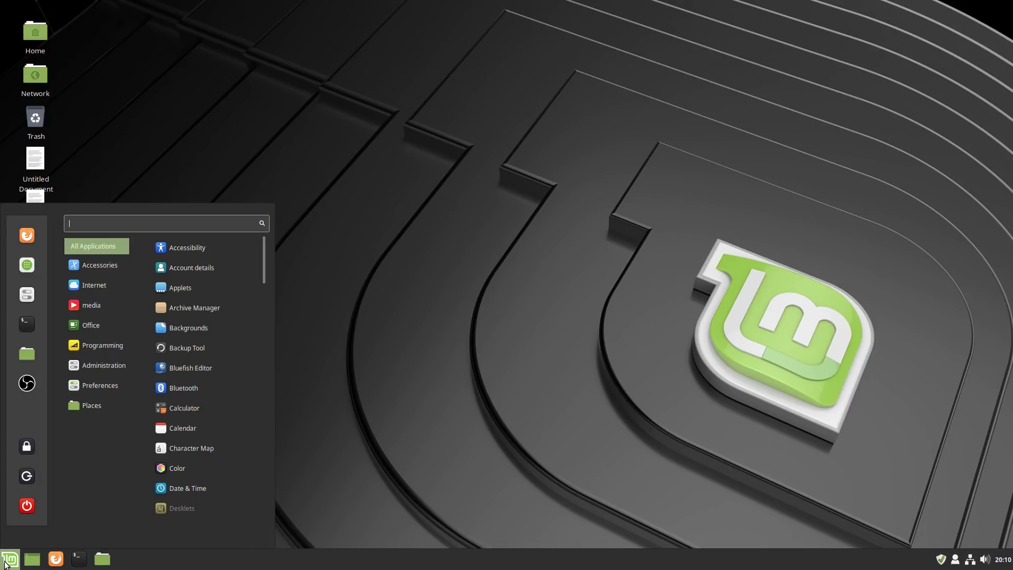
text(soft)
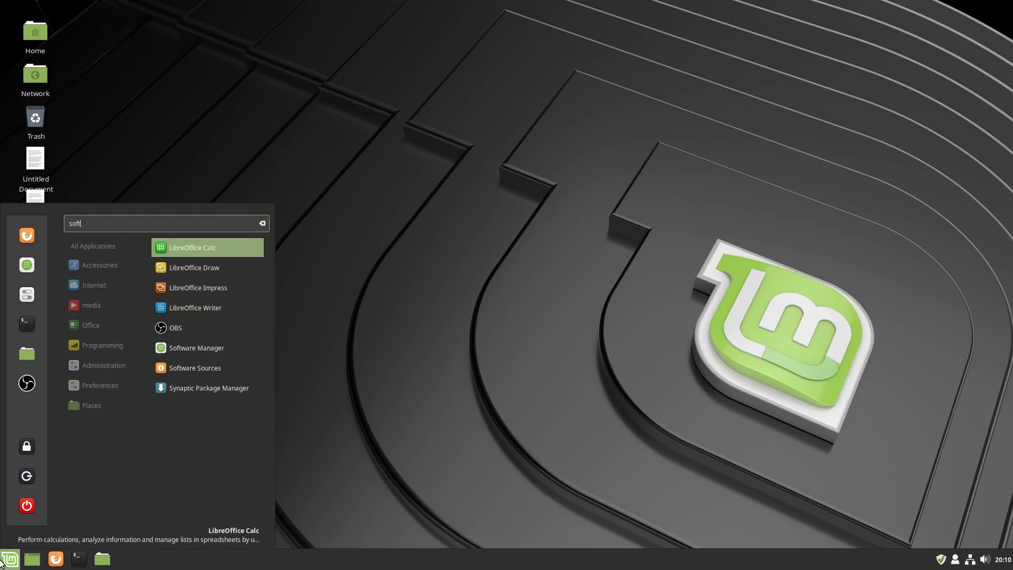
click(182, 367)
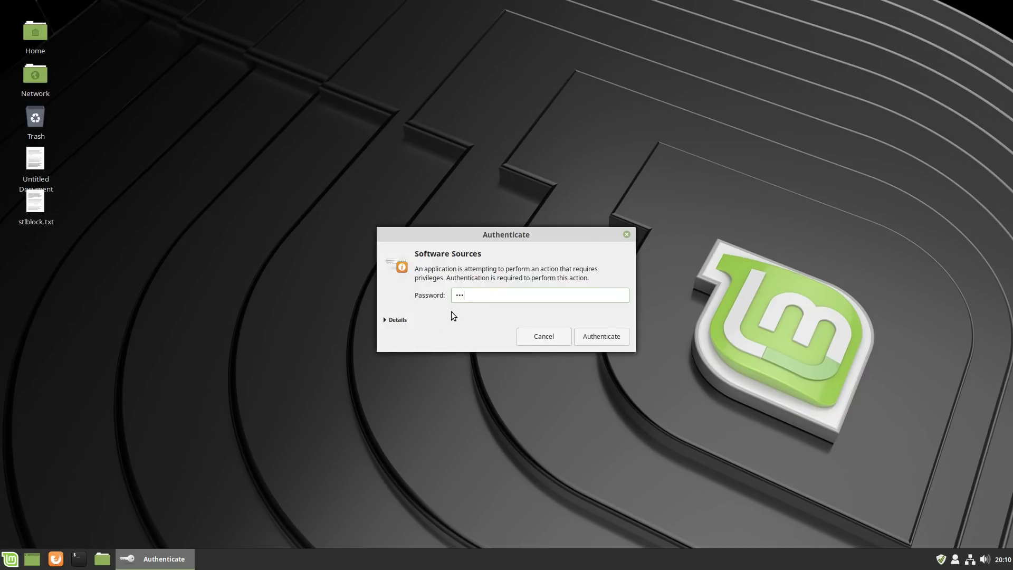
key(Return)
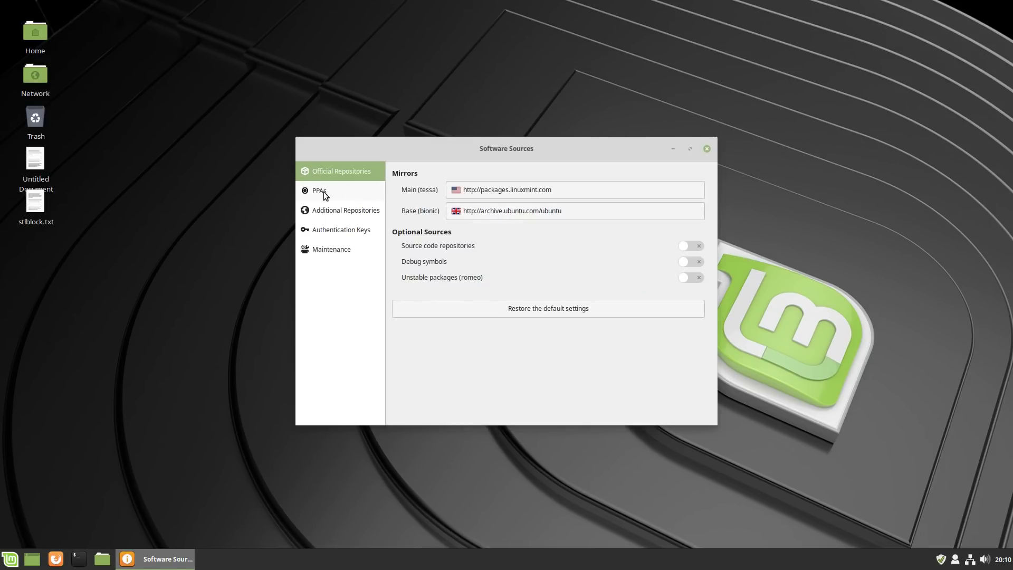
Add ppa:gnome3-team/gnome3 to the PPAs list in Software Sources.
click(319, 191)
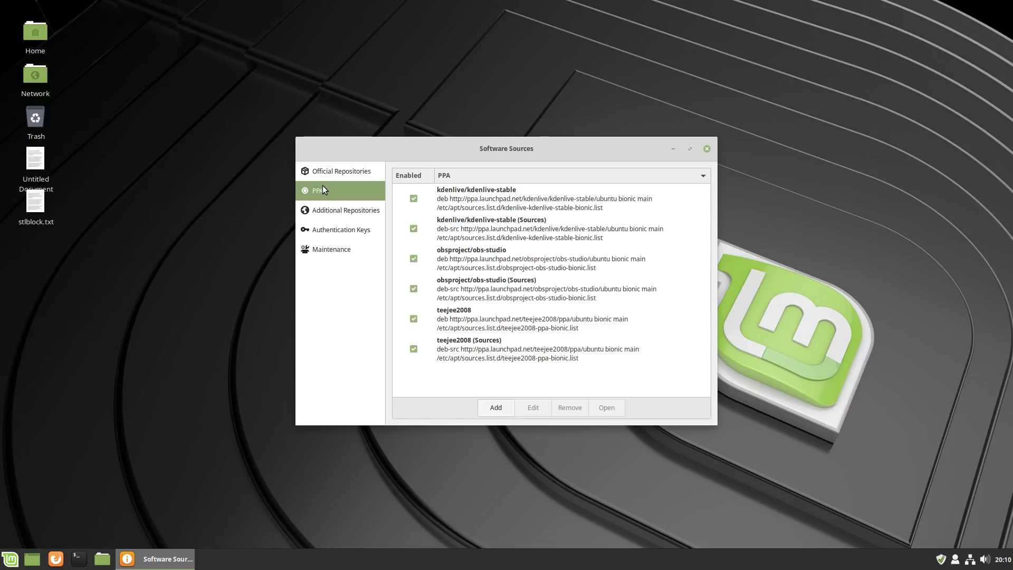
click(496, 408)
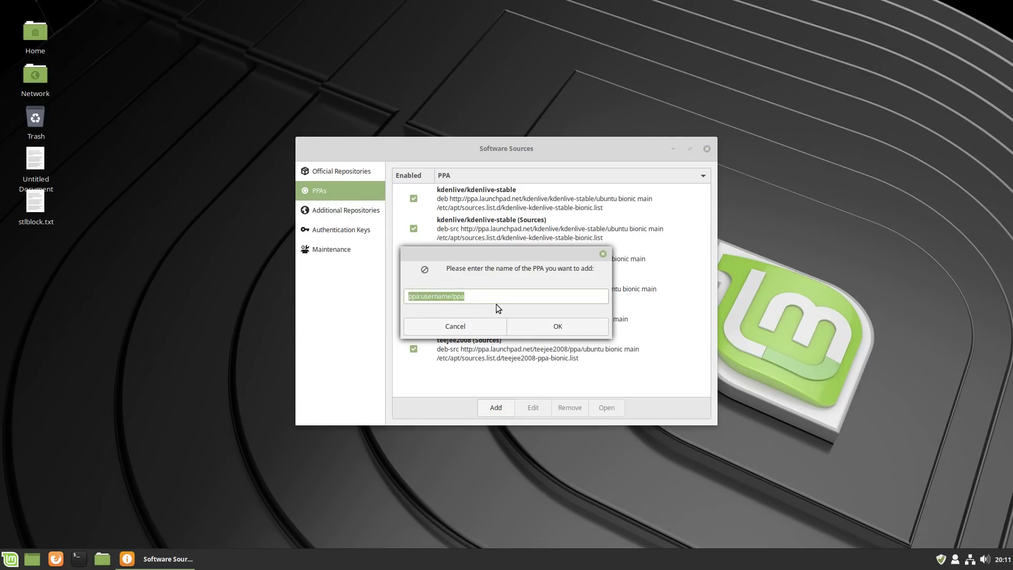
text(ppa:gnome3-team)
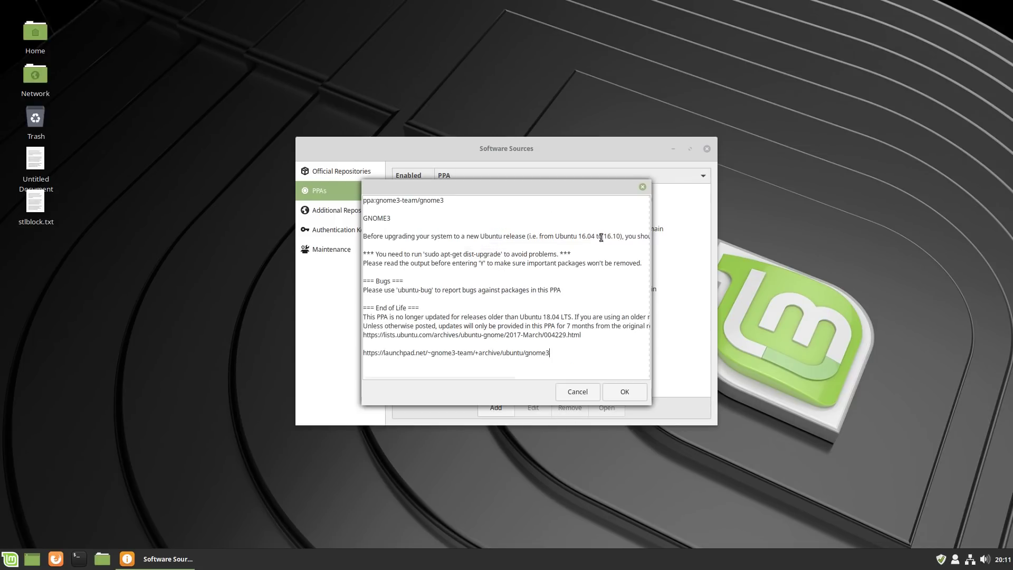
click(624, 393)
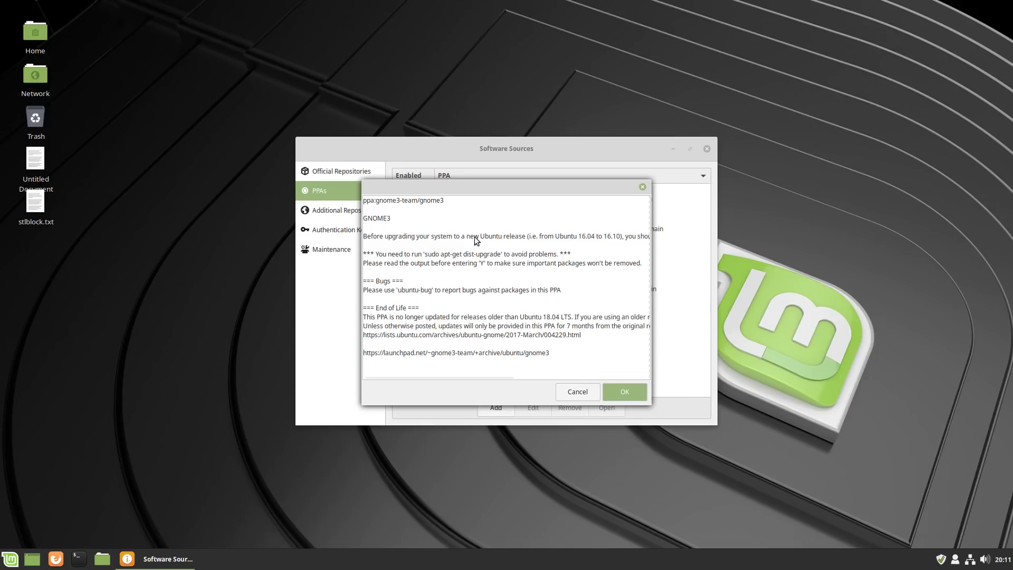
click(505, 407)
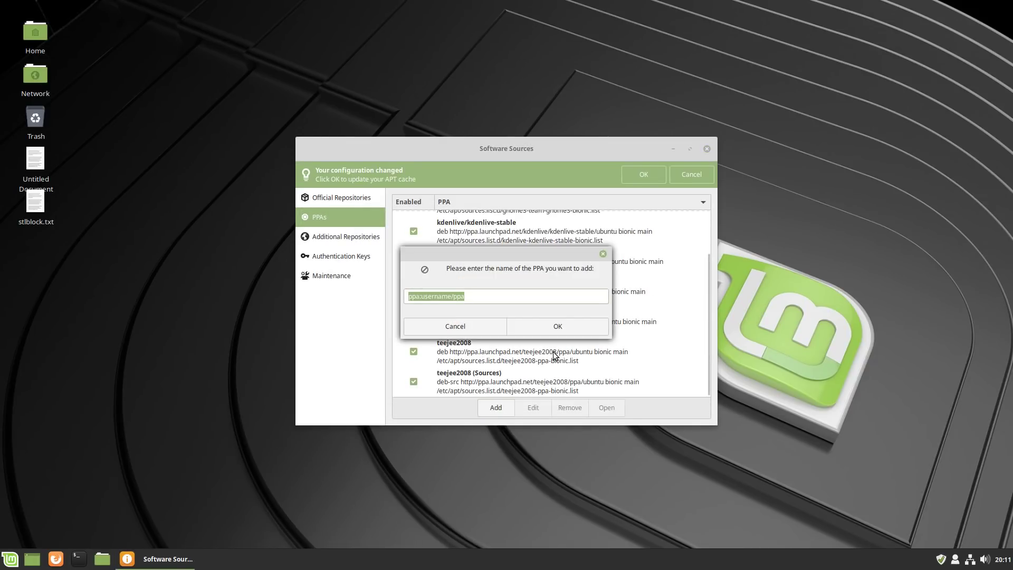
Add ppa:gnome3-team/gnome3-staging, confirm it, and close Software Sources.
text(ppa)
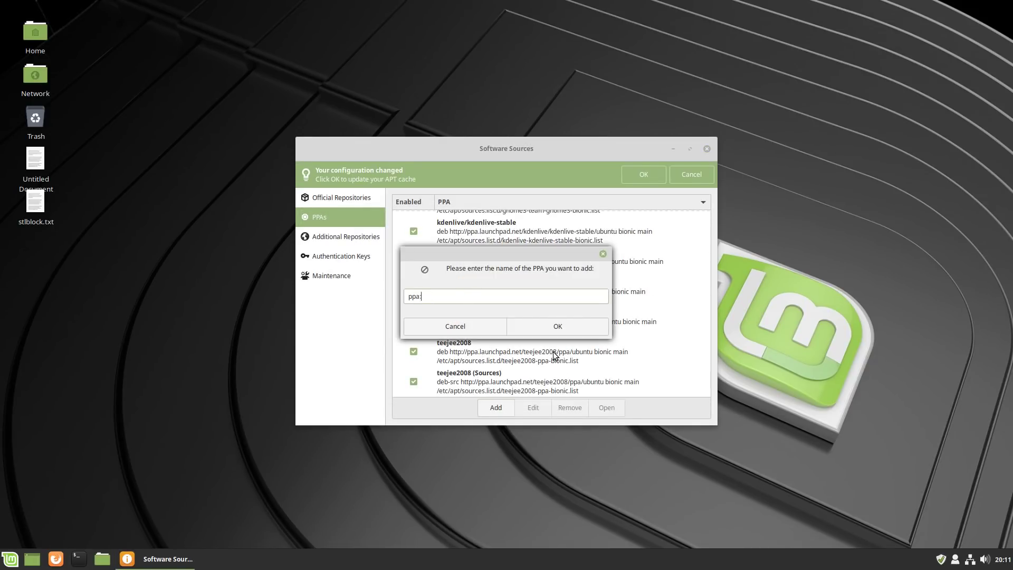
text(:gnome3-team/gnome3-staging)
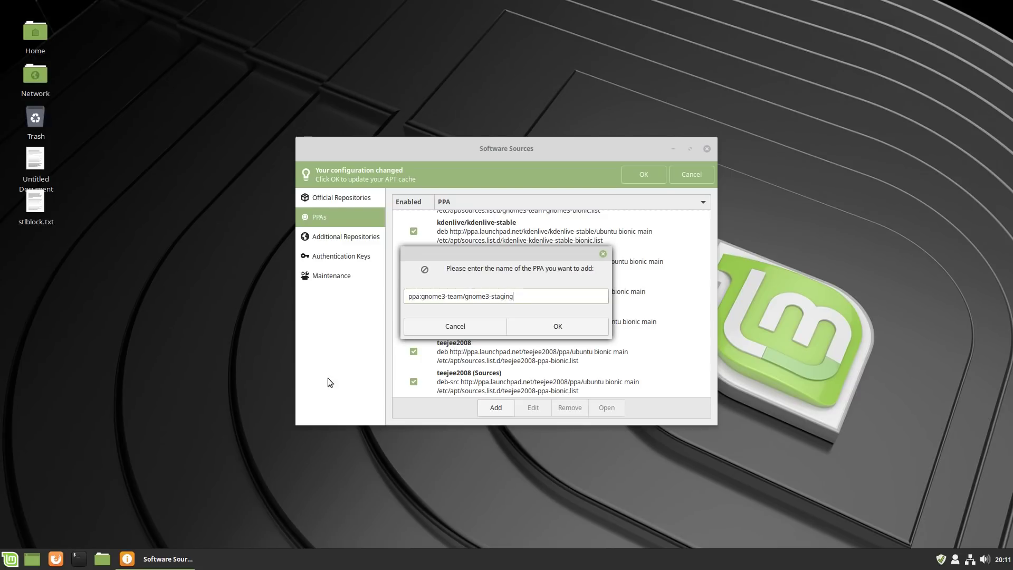
click(555, 323)
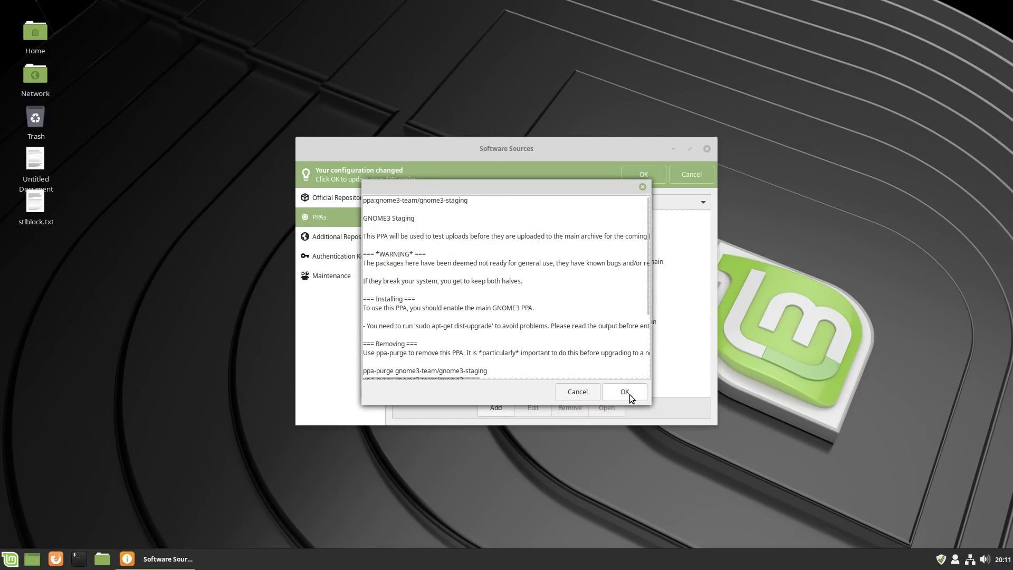
click(625, 392)
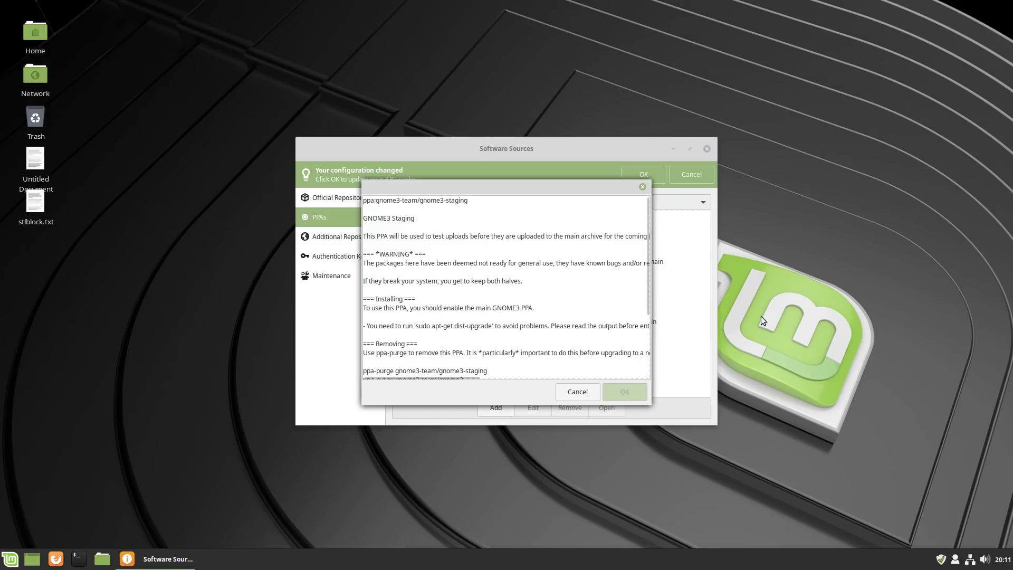
click(707, 148)
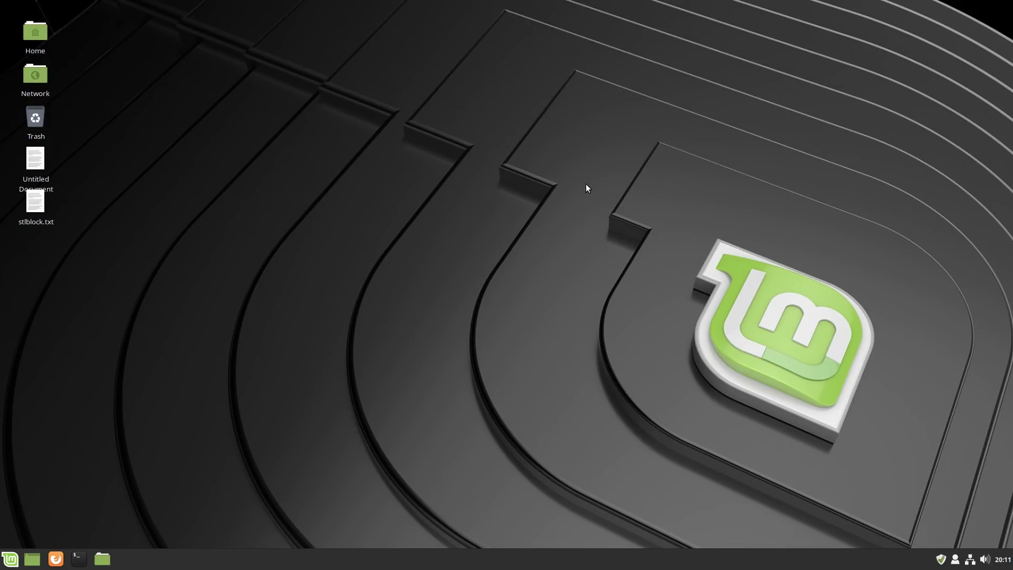
In a new terminal, run sudo apt update, entering the sudo password when prompted.
click(79, 559)
text(sudo ap)
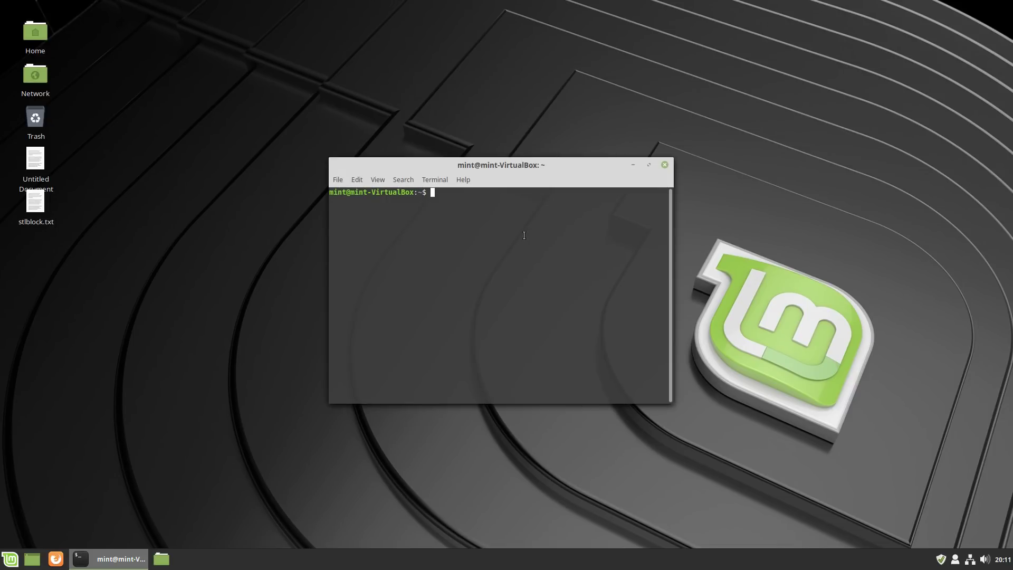
text(t update)
key(Return)
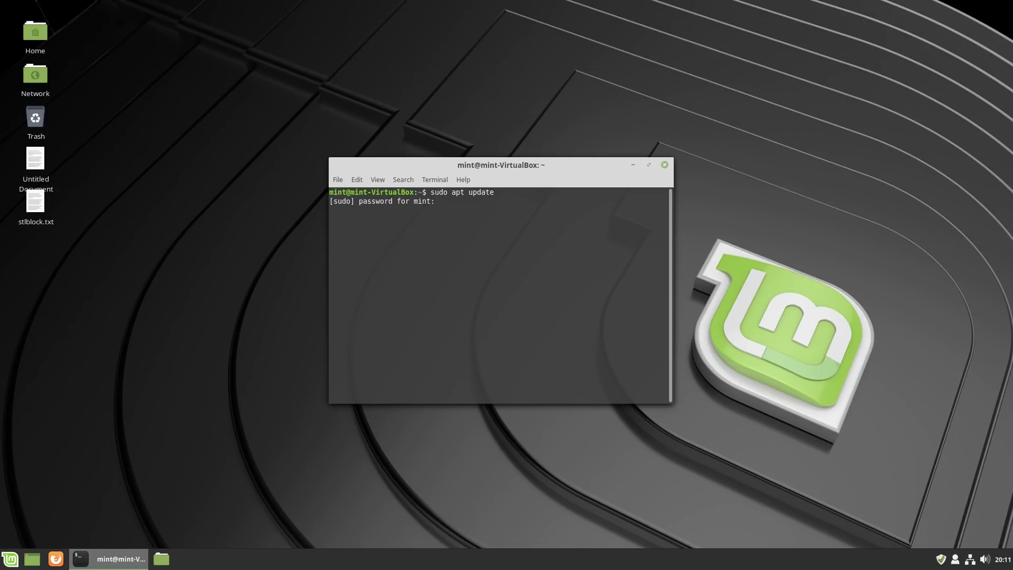
text(mint)
key(Return)
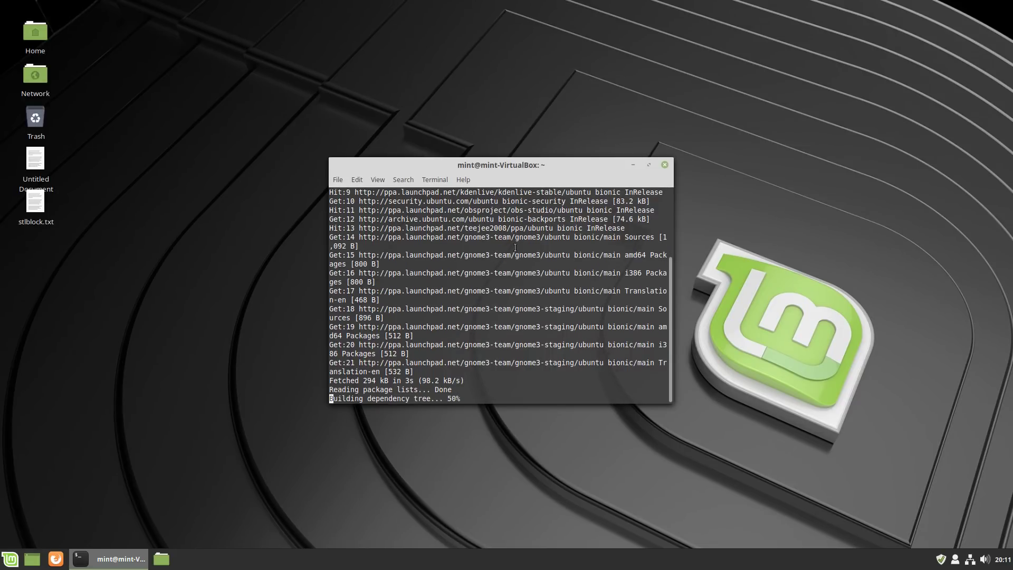
text(sudo apt )
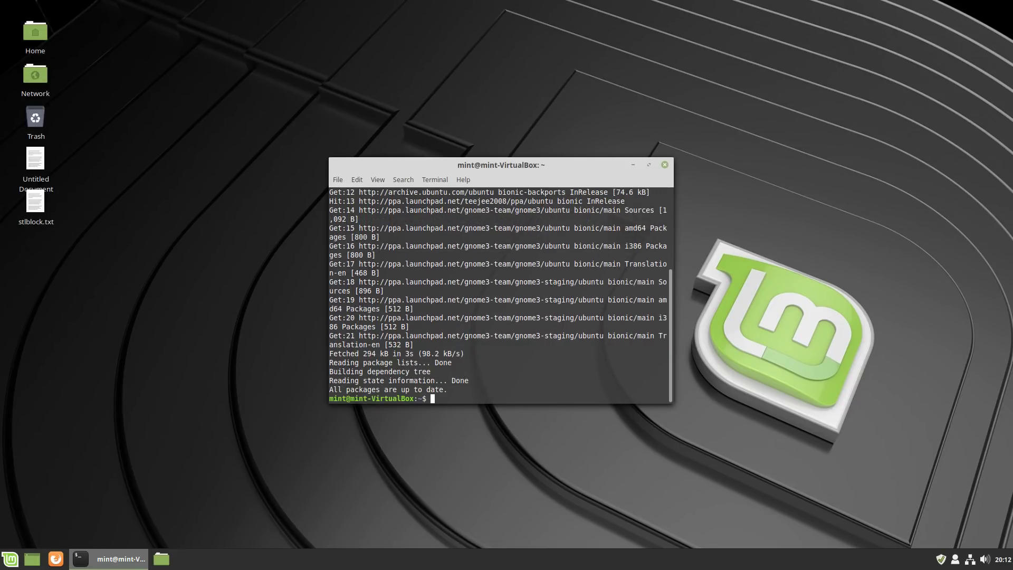
text(install gnome)
key(BackSpace)
Install gnome-shell with sudo apt install, answer y, then exit the terminal.
text(e-shell)
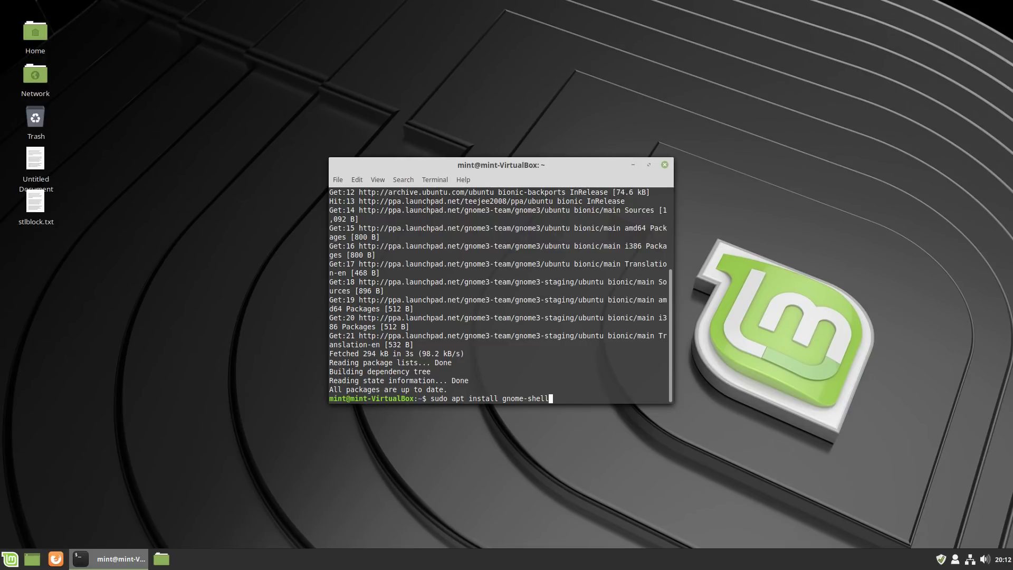
key(Return)
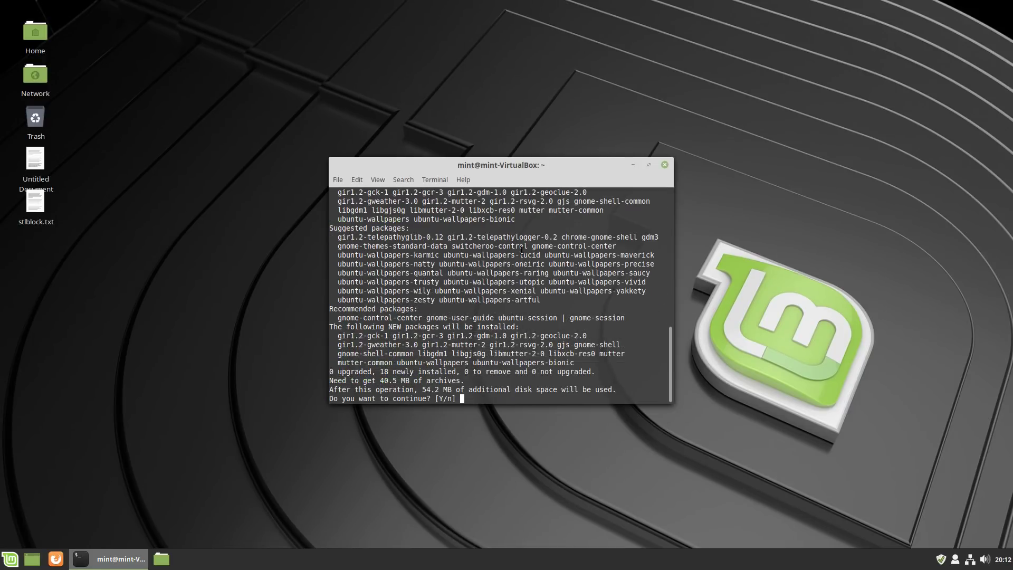
text(y)
key(Return)
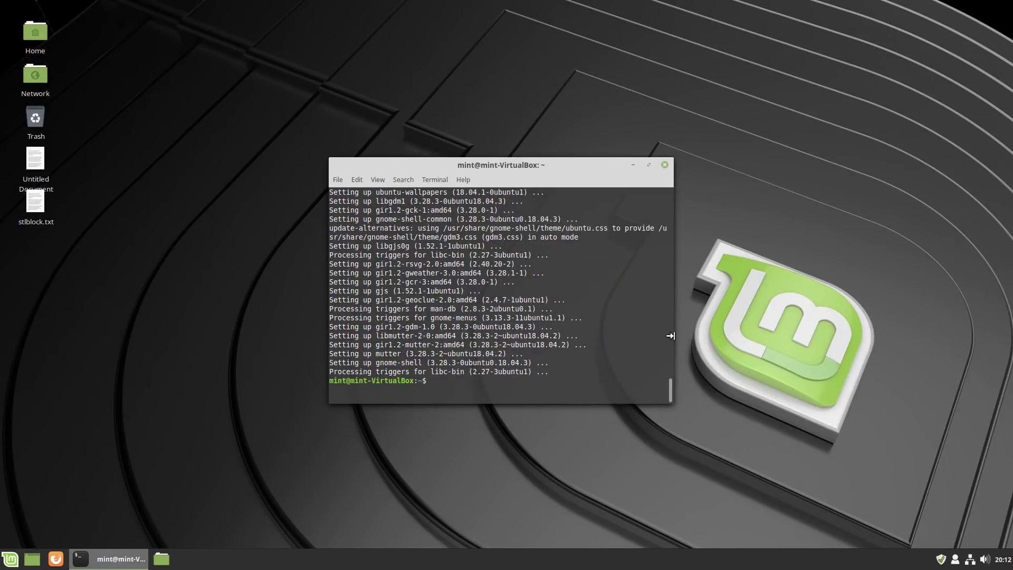
text(exit)
key(Return)
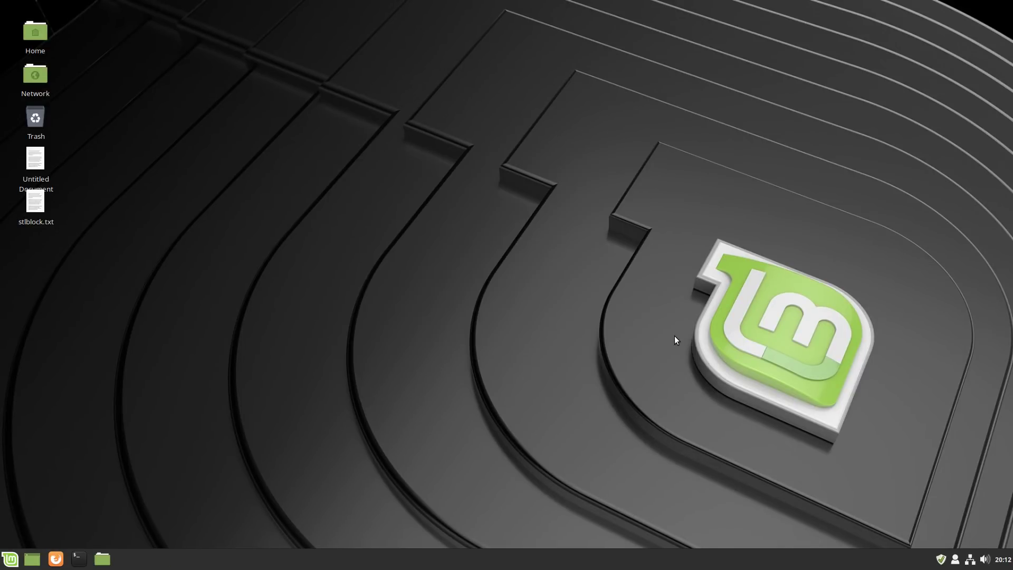
Log out of the Cinnamon session from the Mint menu, cancelling the shutdown dialog first.
click(9, 559)
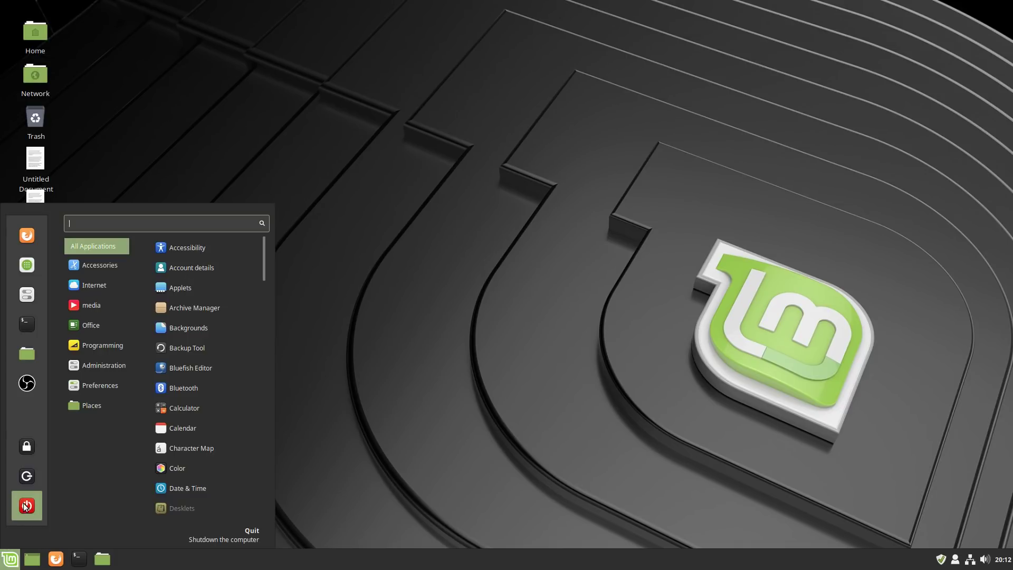
click(25, 507)
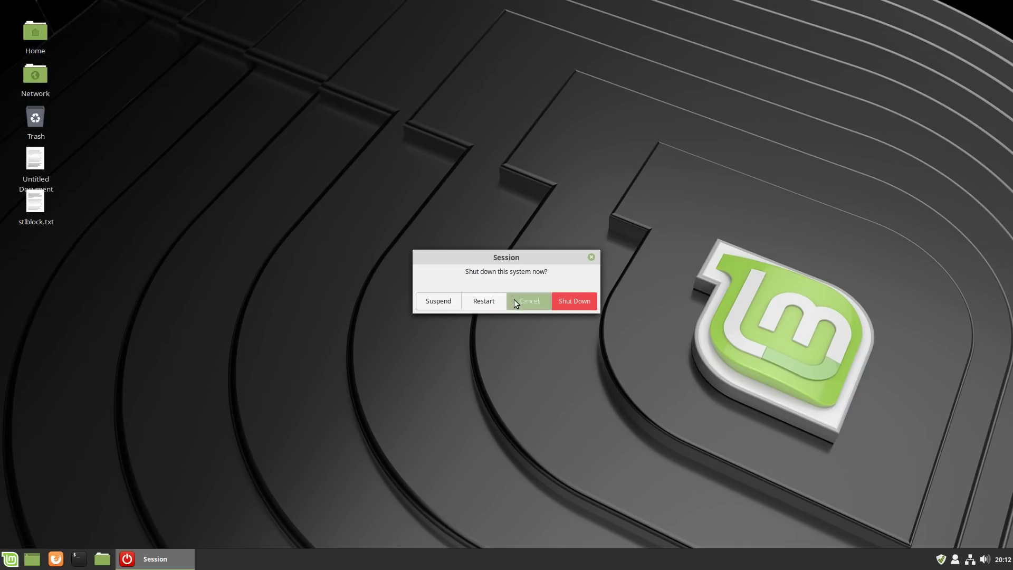
click(529, 301)
click(10, 558)
click(27, 476)
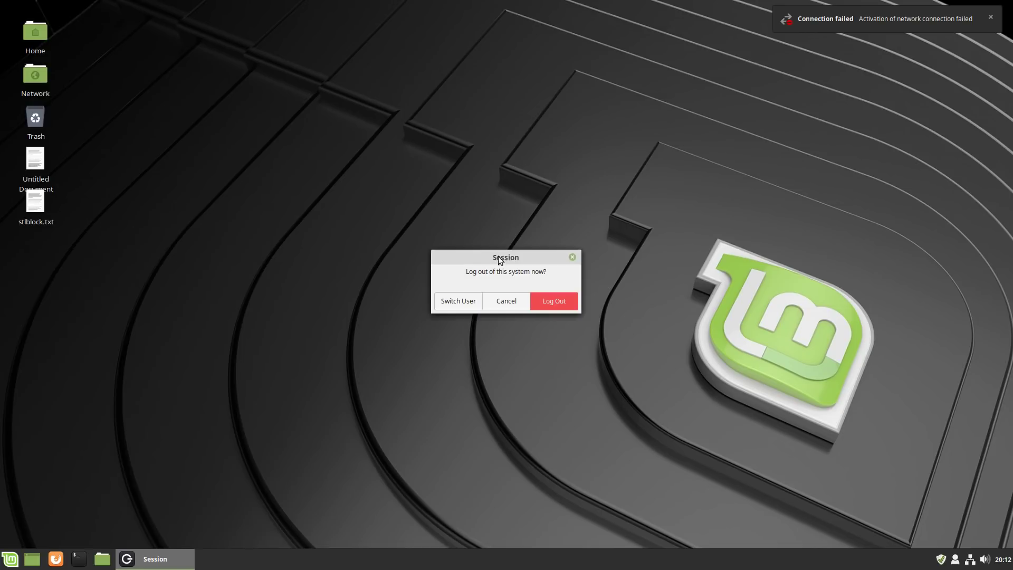
click(556, 300)
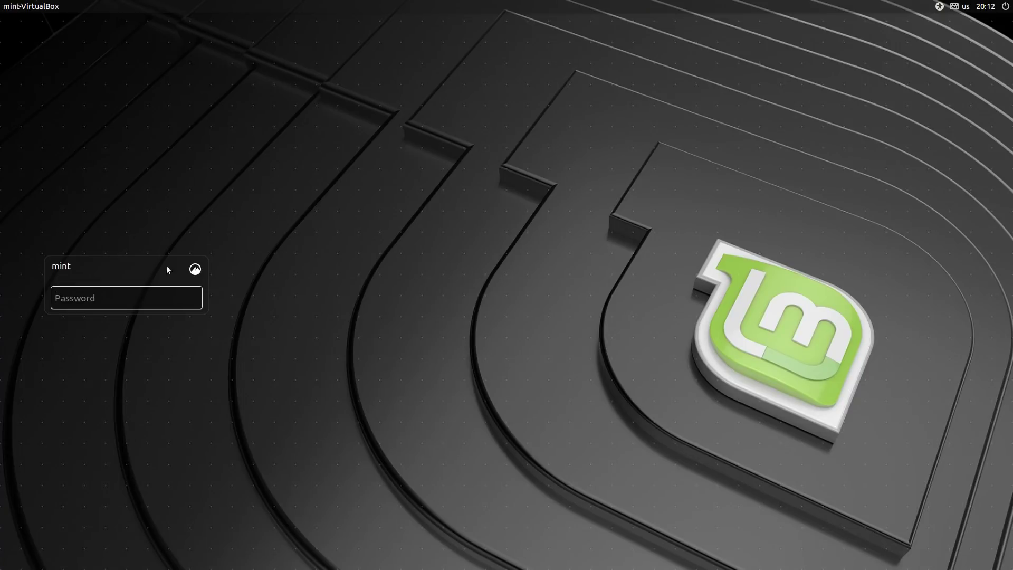
Log back in with the Cinnamon (Software Rendering) session and the account password.
click(196, 269)
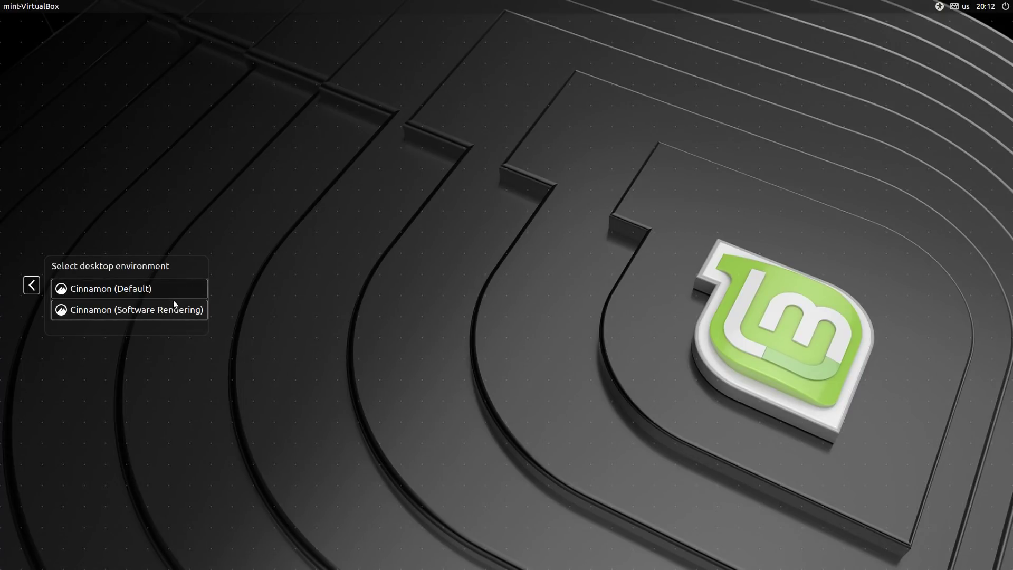
click(36, 286)
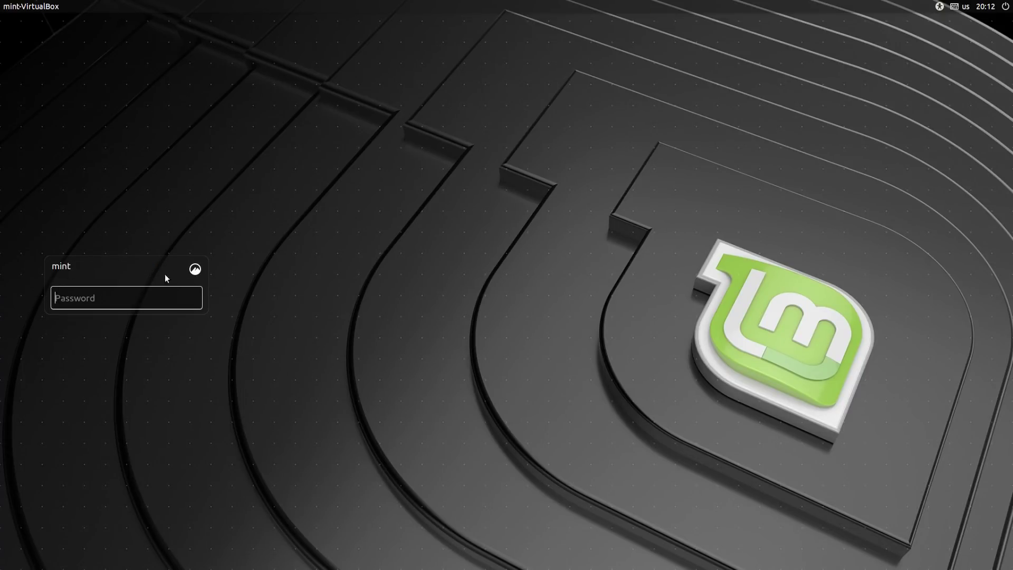
text(mint)
key(Return)
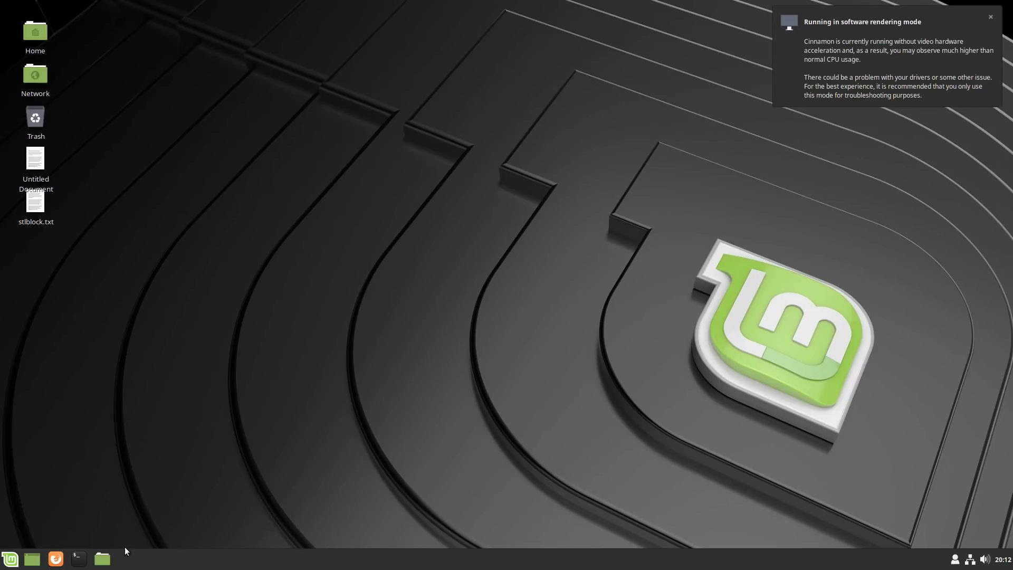
Restart the computer from the Mint menu and show the login screen's session list.
click(6, 560)
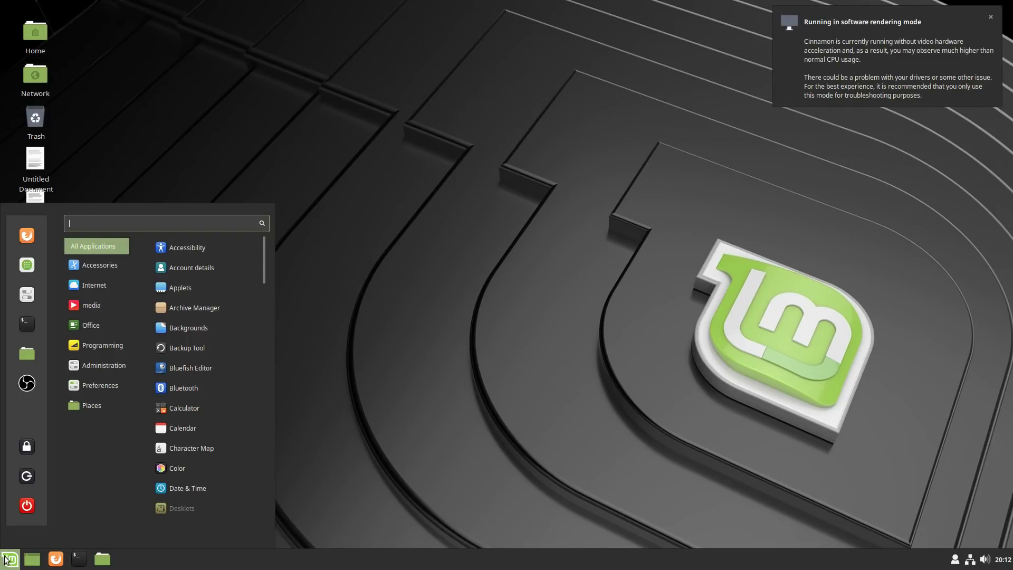
click(27, 503)
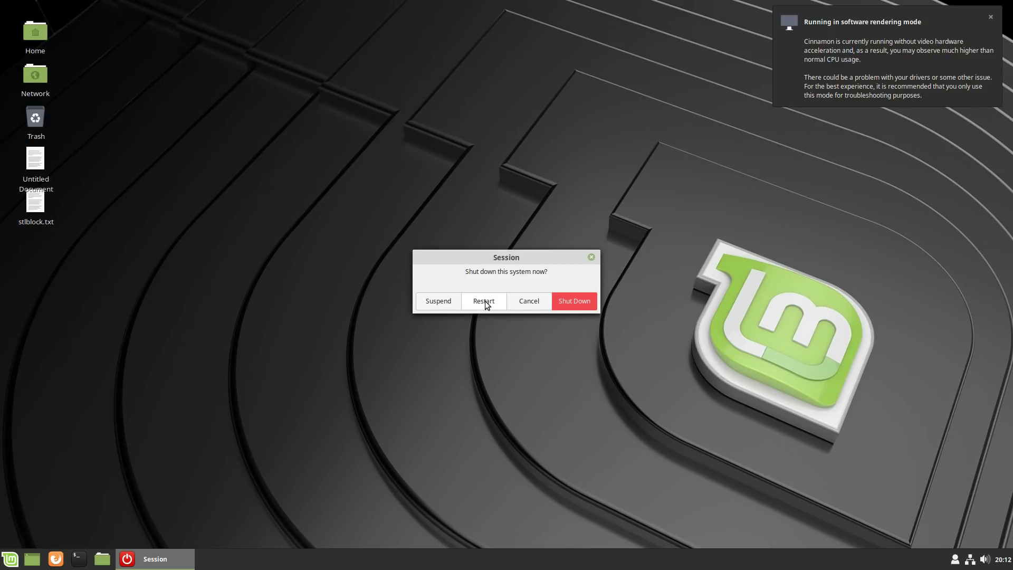
click(485, 301)
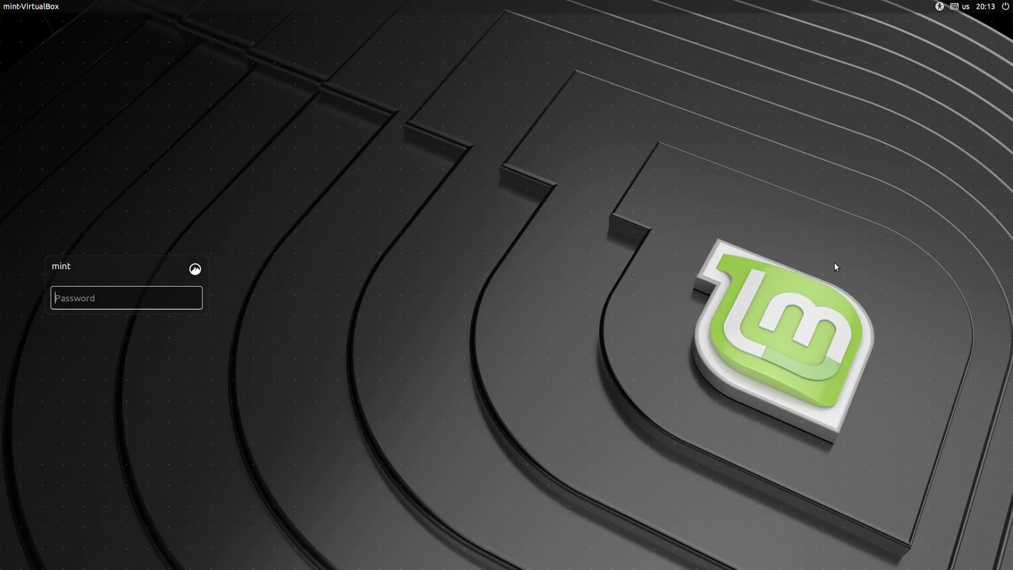
click(195, 272)
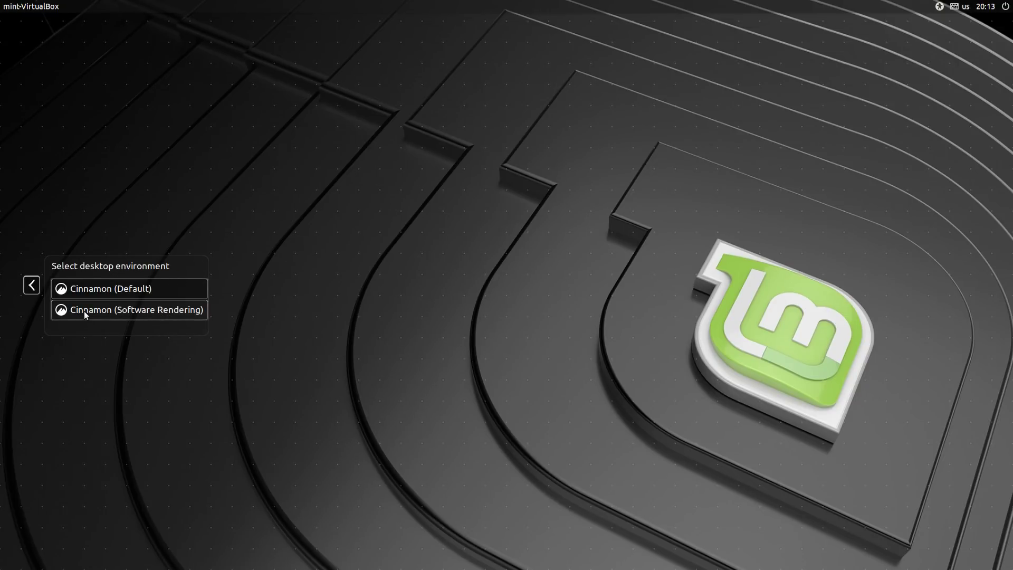
Return from the session list to the password prompt and log in with the account password.
click(27, 285)
text(123)
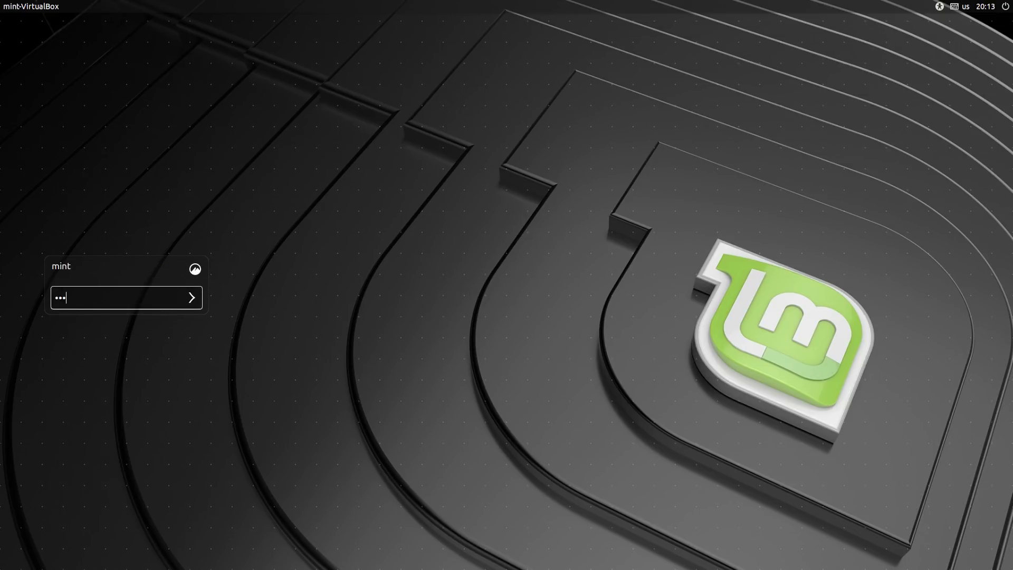
key(Return)
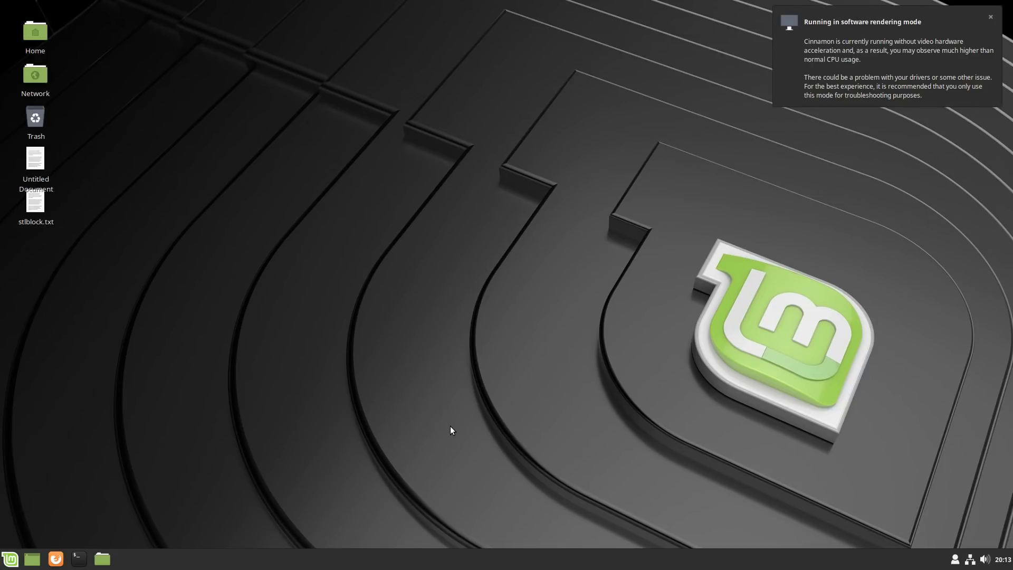
Launch Synaptic Package Manager from a Menu search for 'syn' and authenticate with the password.
key(super)
text(ti)
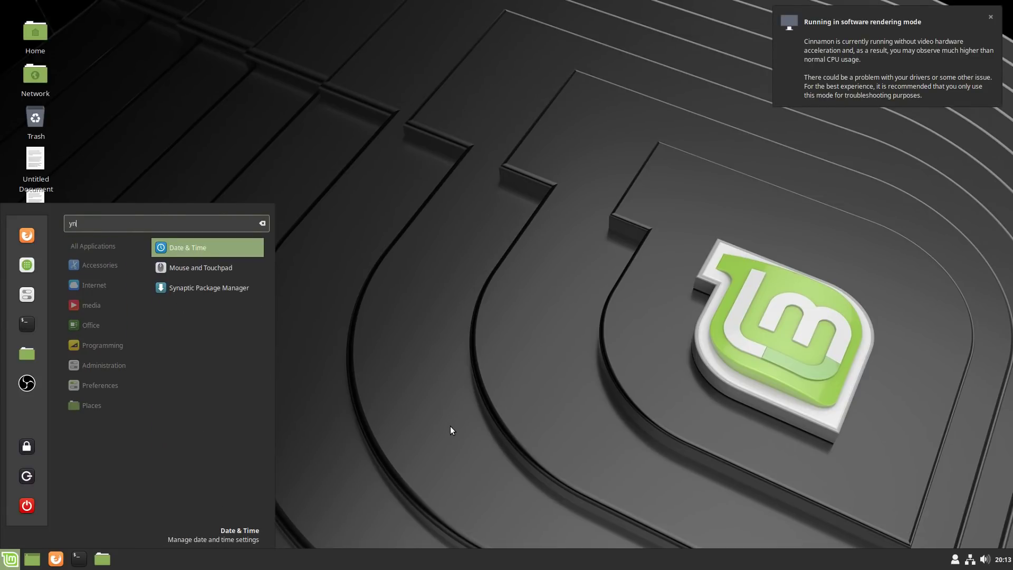
key(BackSpace)
key(BackSpace)
text(syn)
click(208, 281)
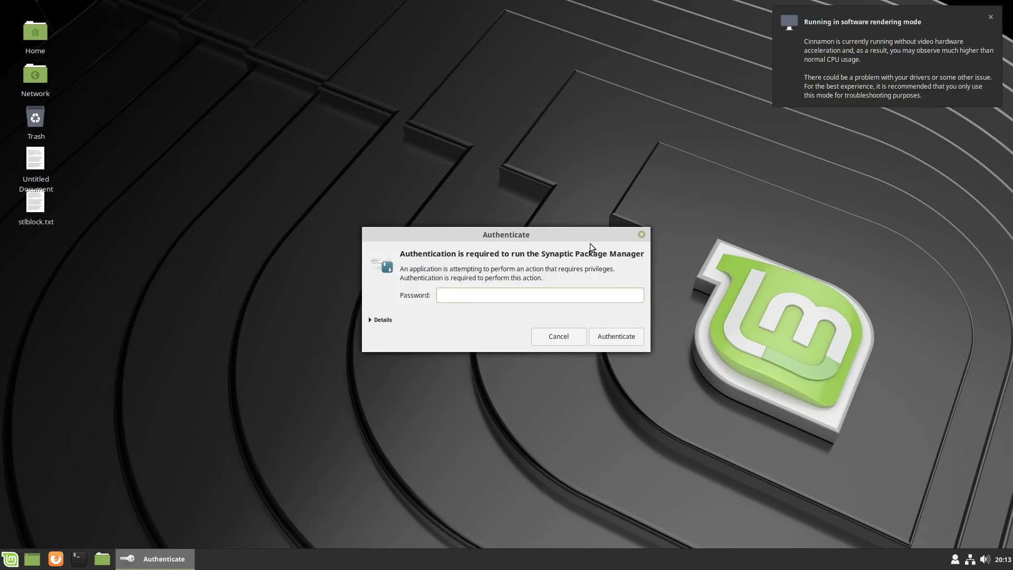
text(••••••)
key(Return)
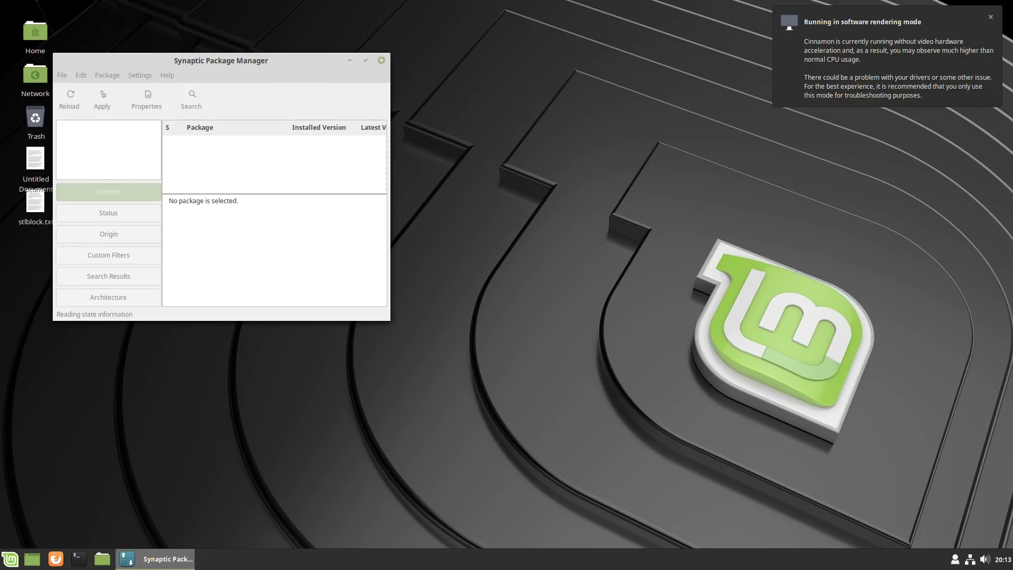
Dismiss the software rendering notification and Quick Introduction, then maximize Synaptic.
click(990, 17)
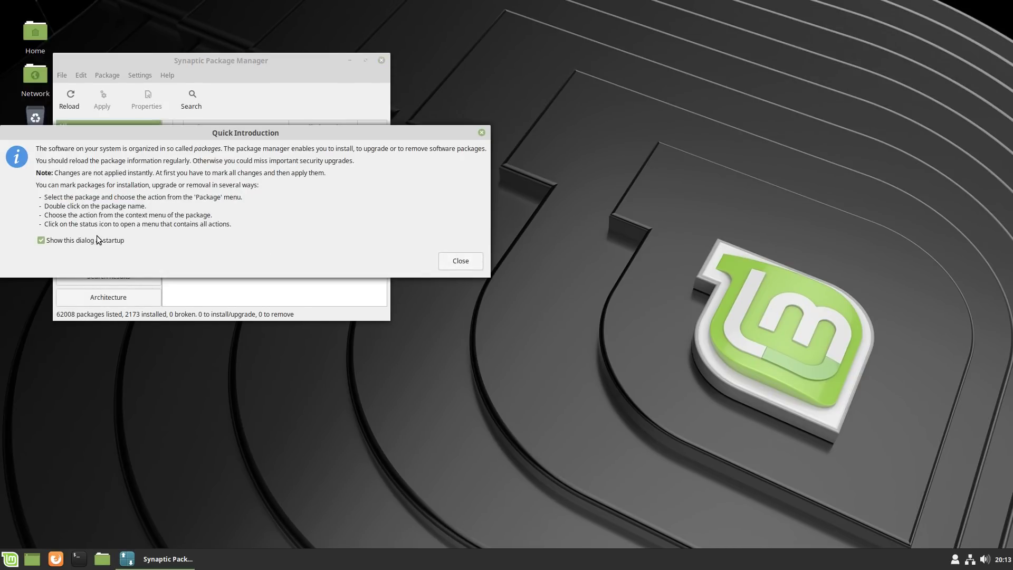
click(475, 262)
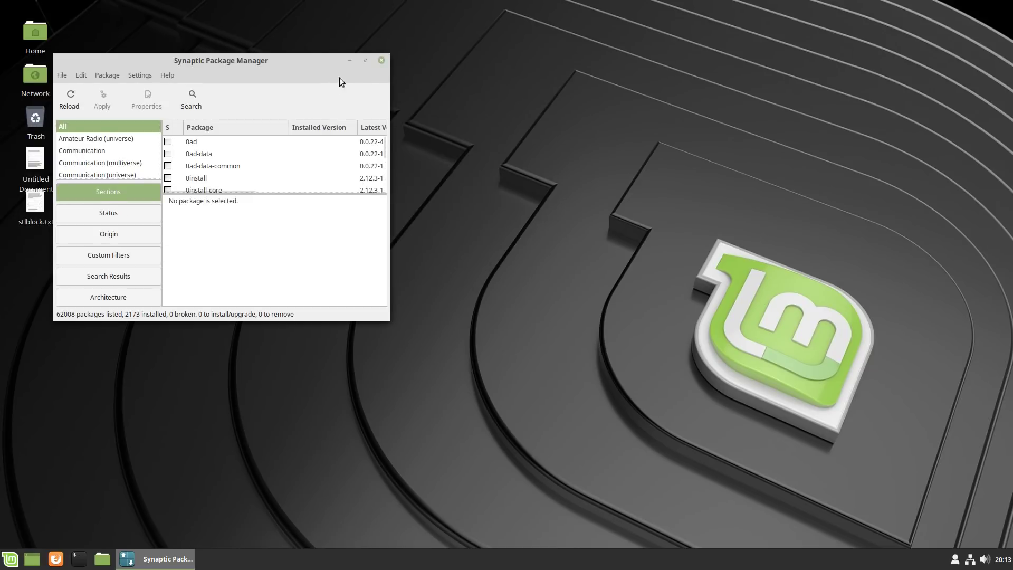
click(364, 61)
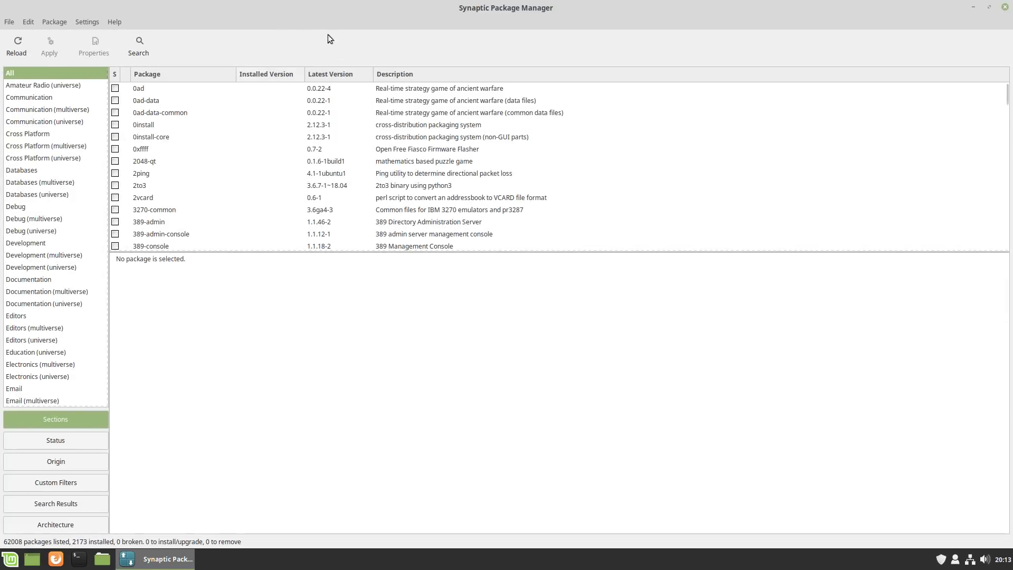
click(138, 42)
text(gnome)
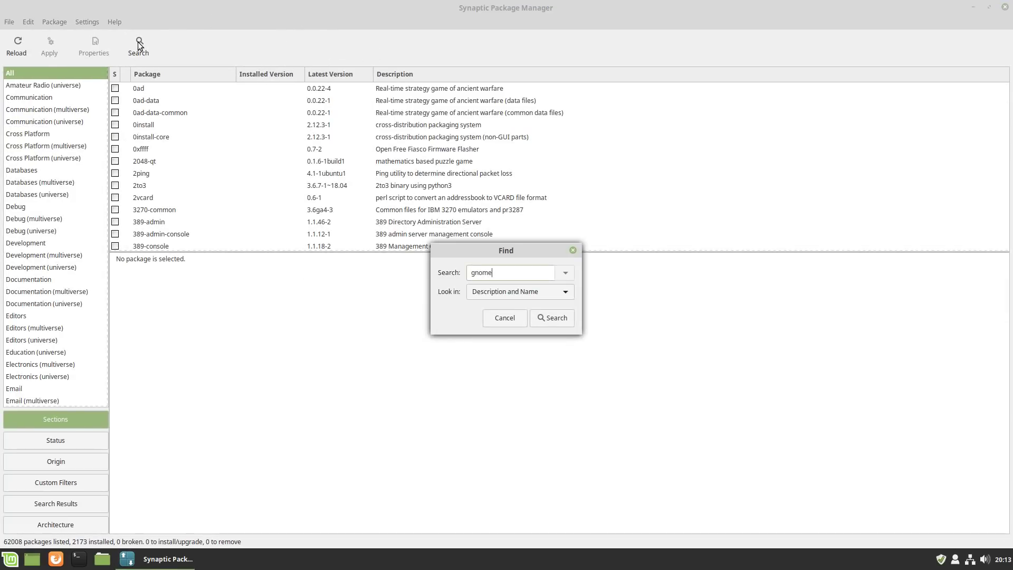
click(551, 318)
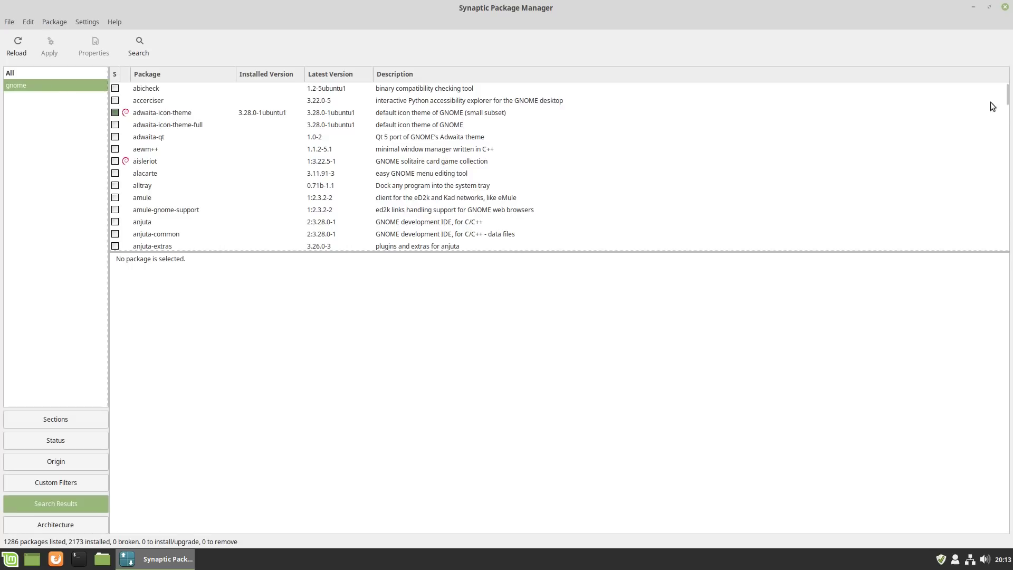
drag(1006, 97, 1001, 129)
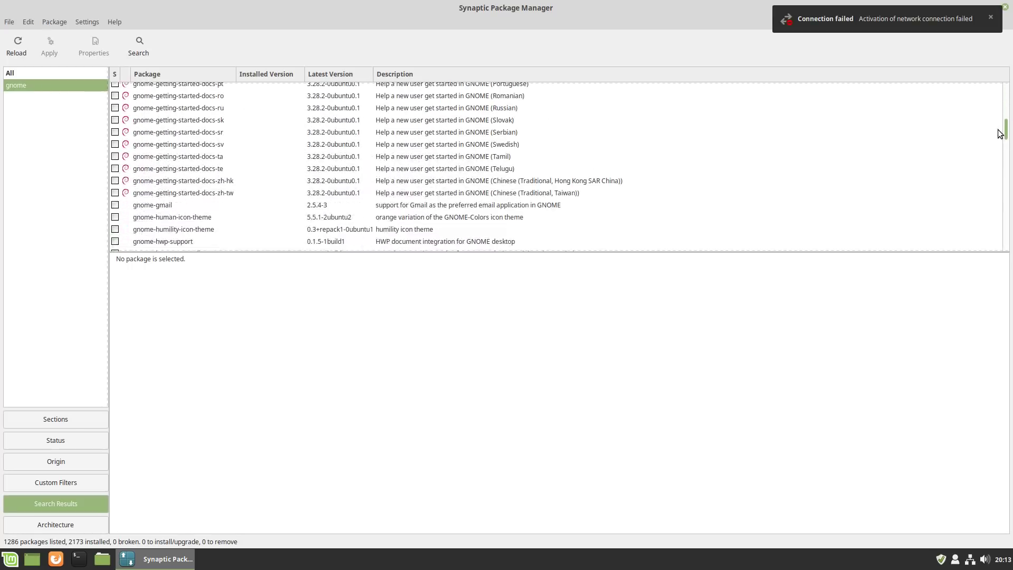
click(724, 190)
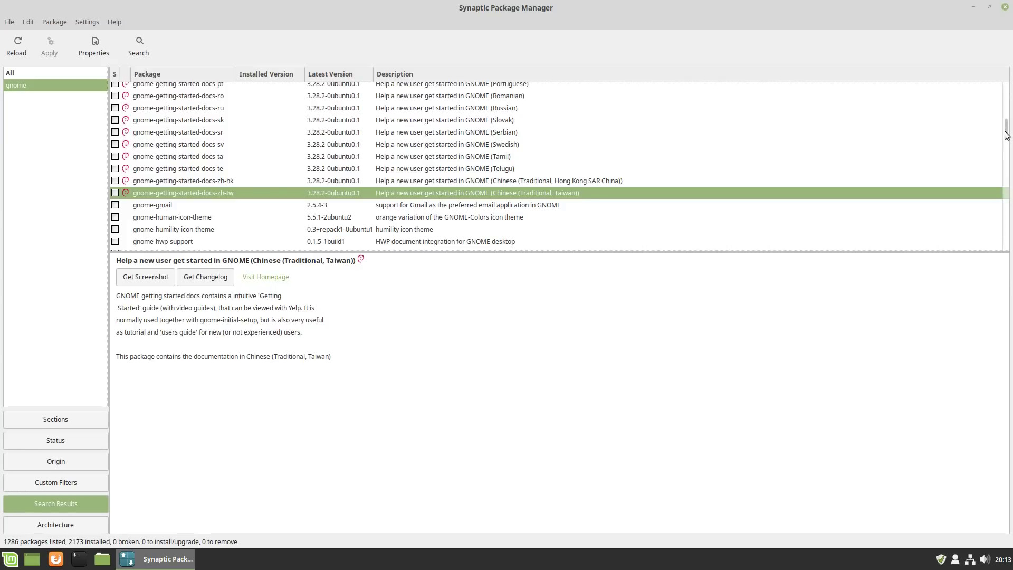
drag(1005, 130, 1004, 130)
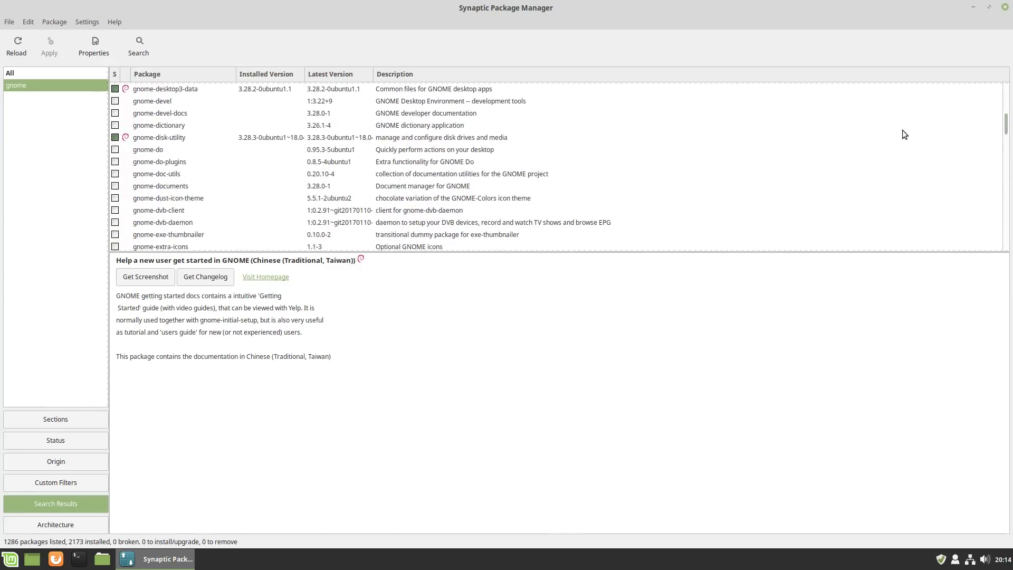
scroll(249, 152, down, 3)
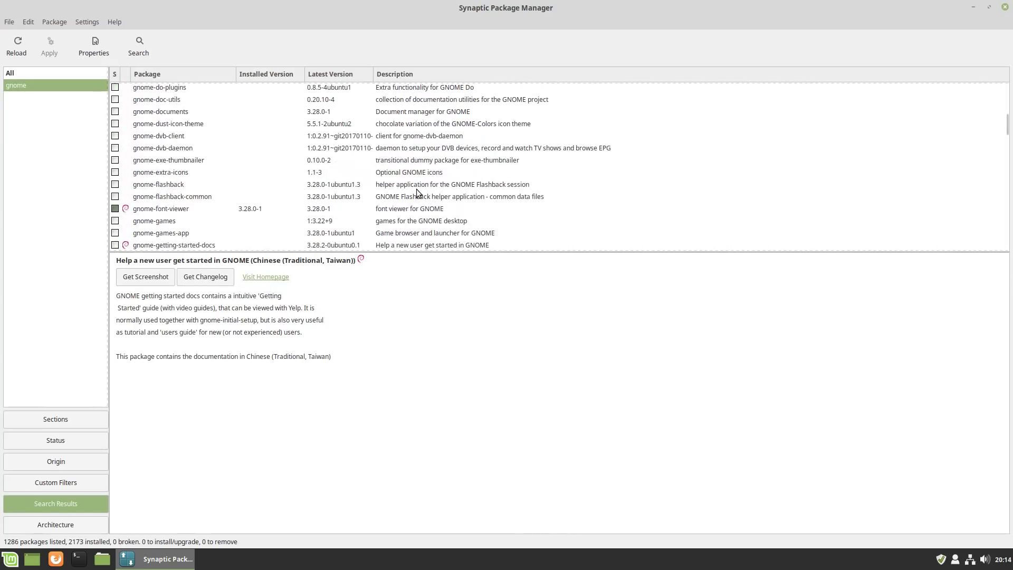
scroll(323, 182, down, 15)
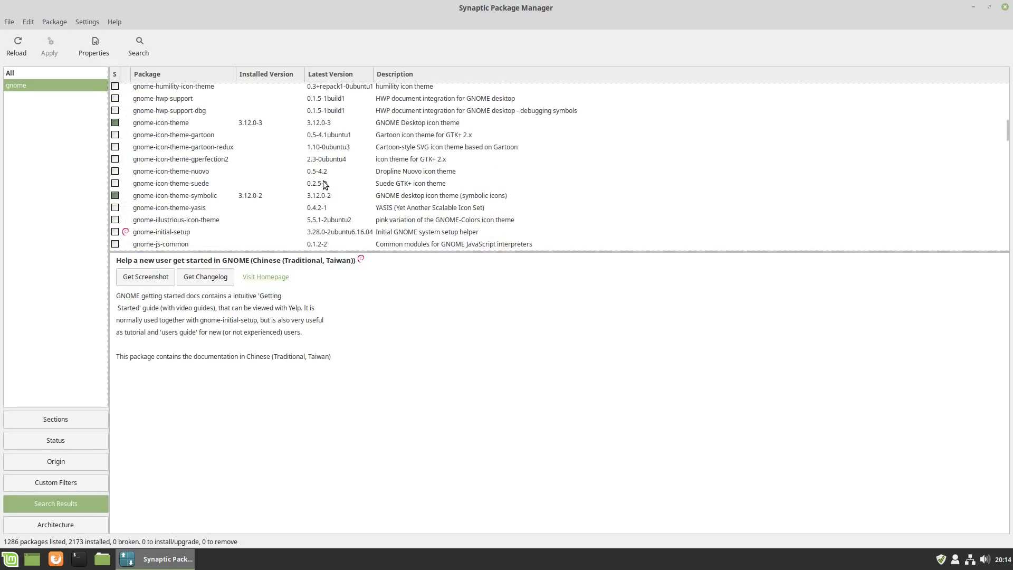
scroll(323, 182, down, 5)
scroll(322, 182, down, 4)
scroll(323, 182, down, 10)
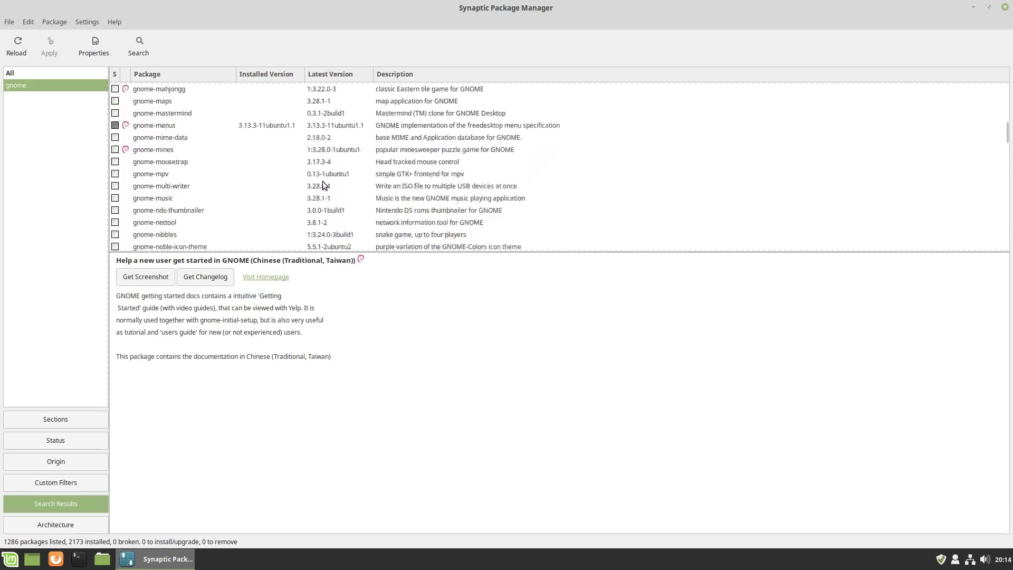
scroll(323, 182, down, 6)
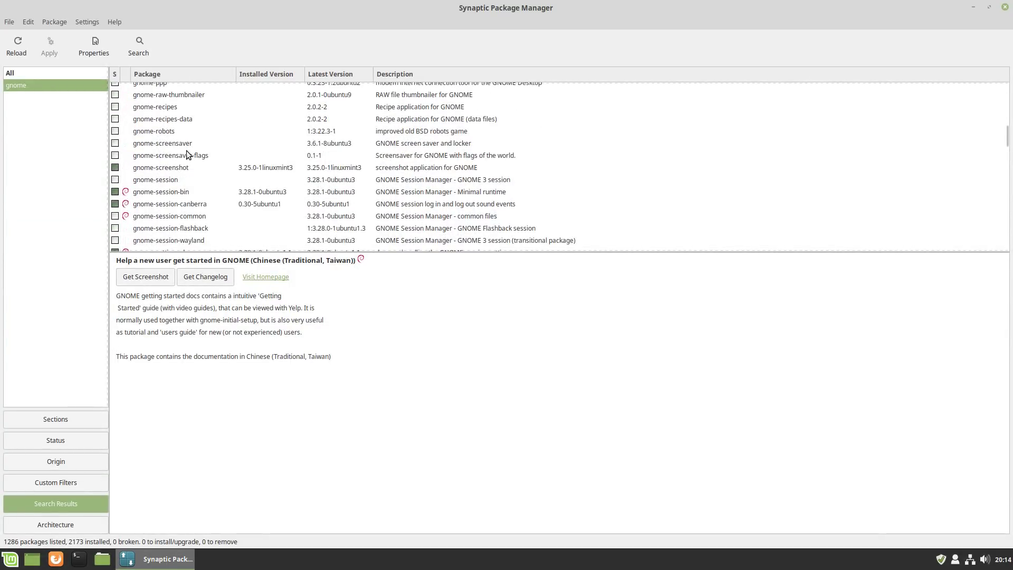
scroll(190, 156, down, 4)
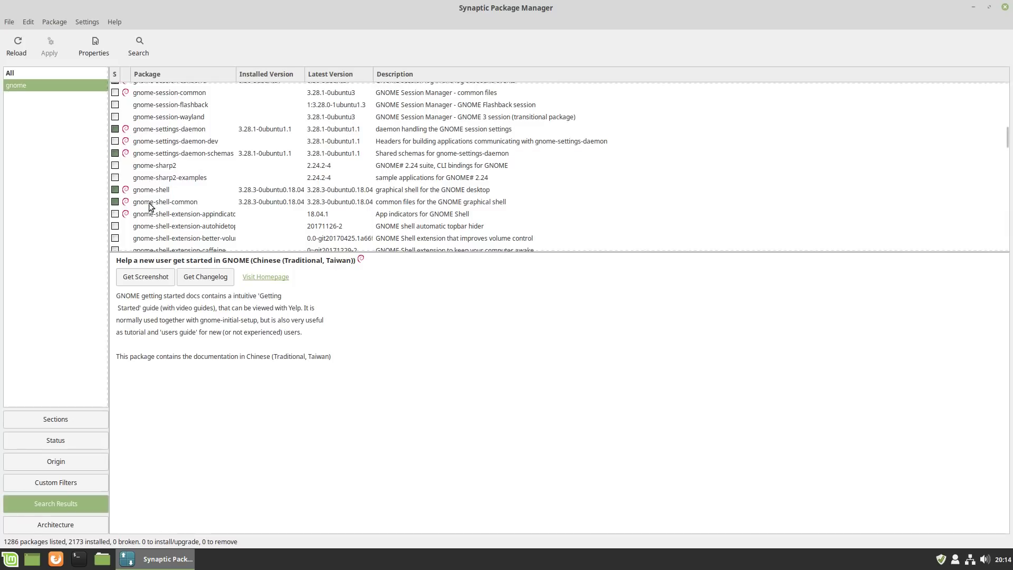
scroll(214, 221, down, 2)
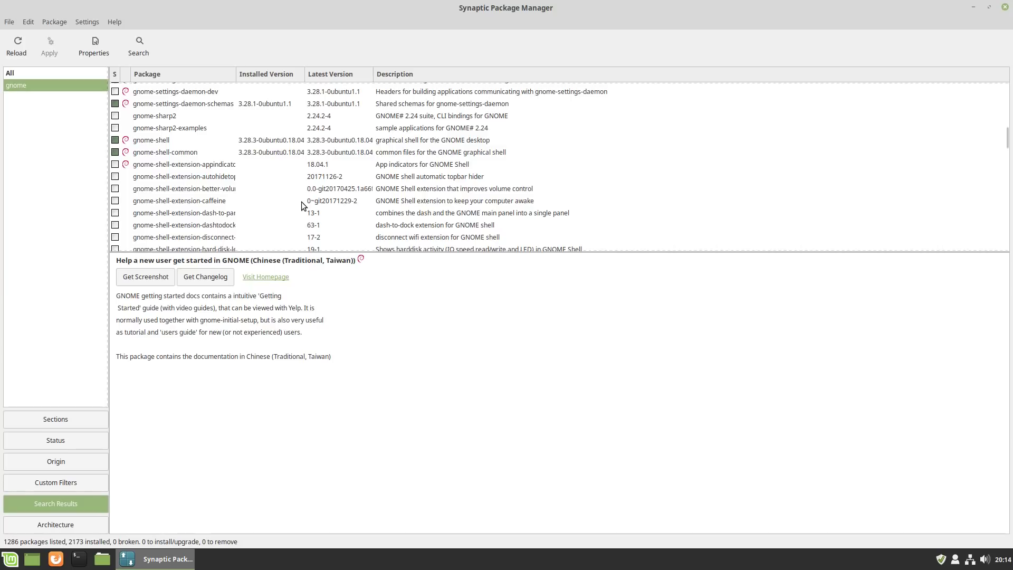
scroll(303, 203, down, 1)
scroll(314, 206, down, 20)
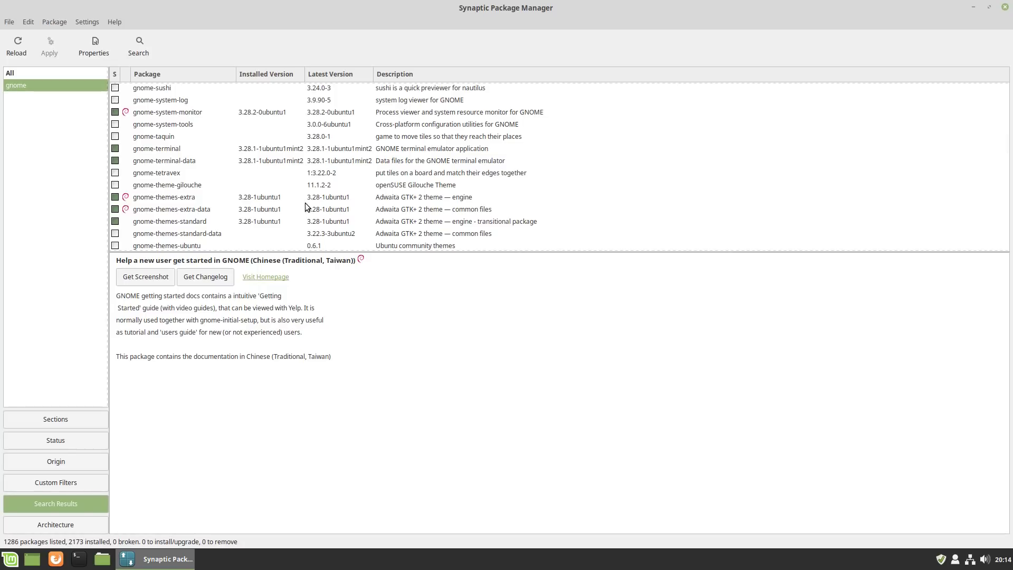
Search Synaptic for 'light' and scroll through the 2242 matching packages.
click(140, 39)
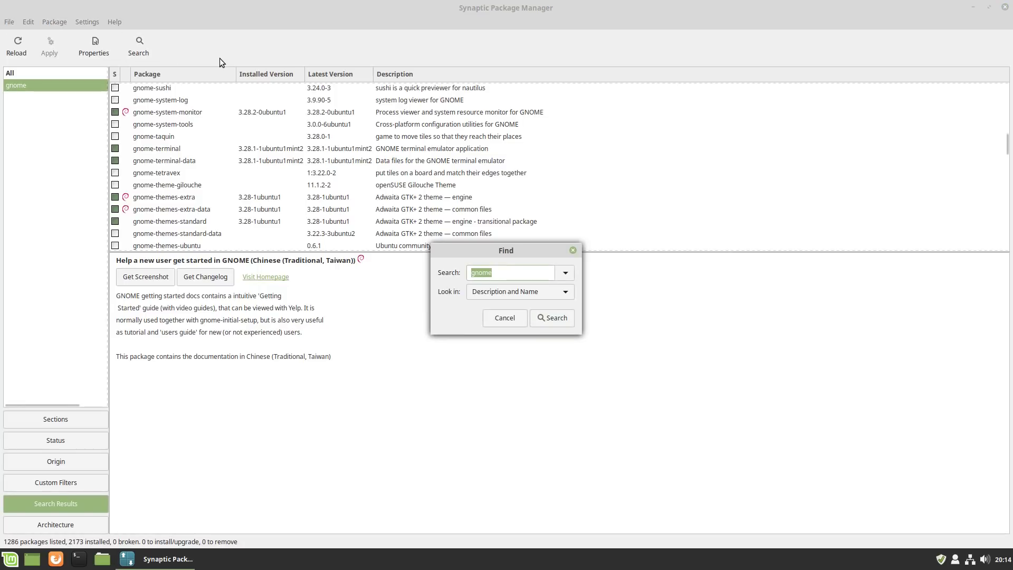
key(Return)
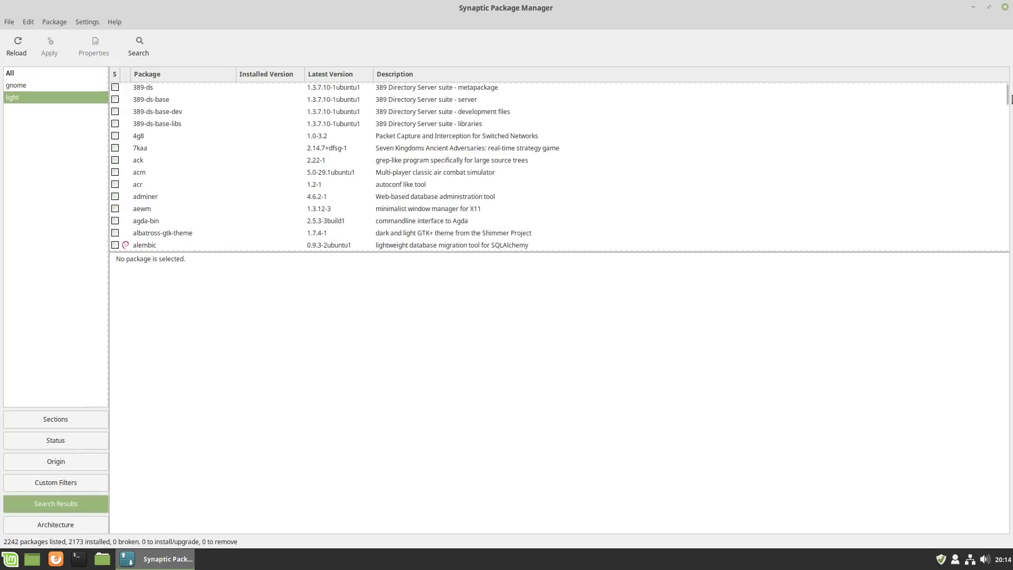
drag(1007, 101, 1007, 130)
scroll(627, 109, down, 15)
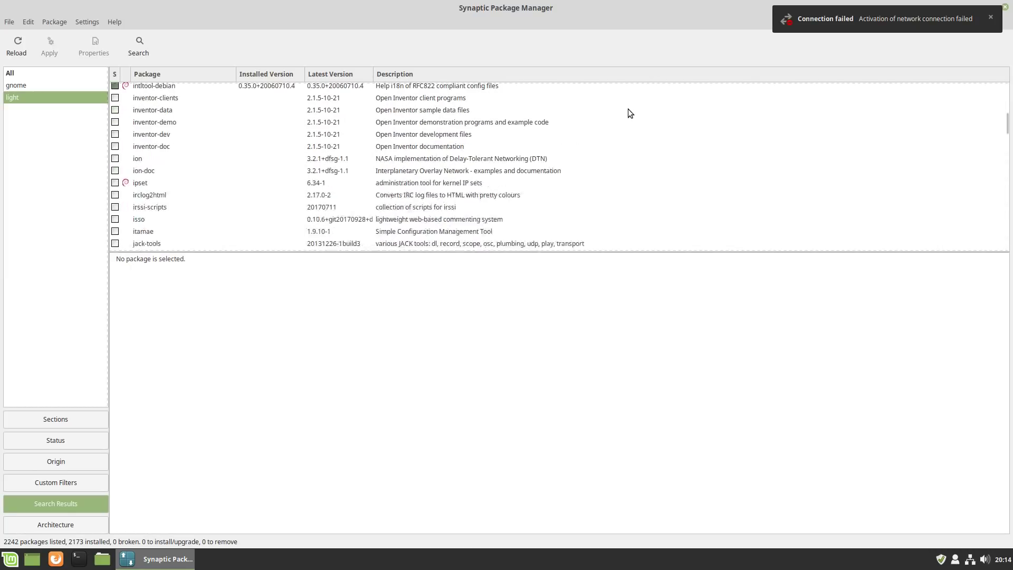
scroll(577, 174, down, 12)
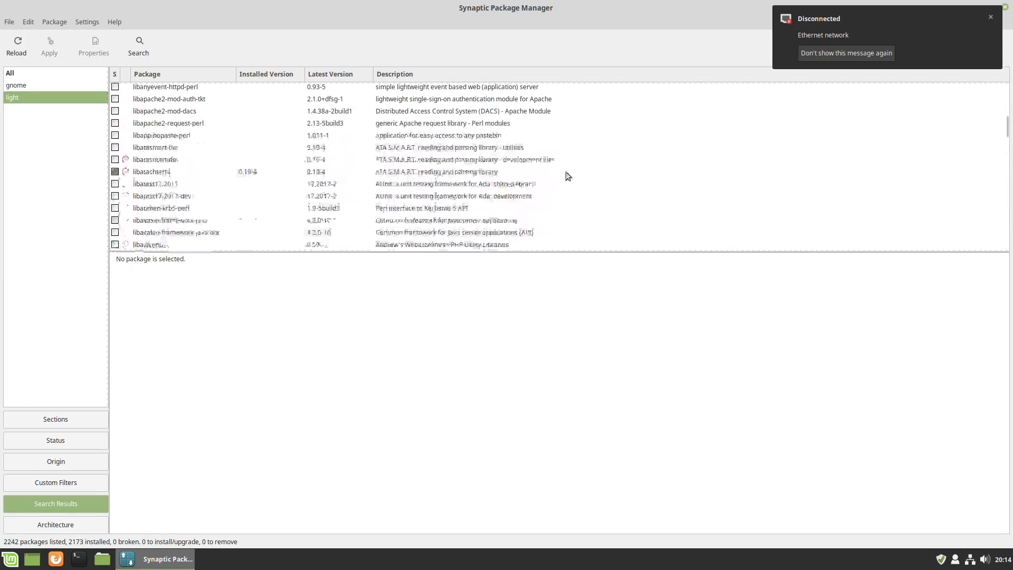
scroll(330, 170, down, 3)
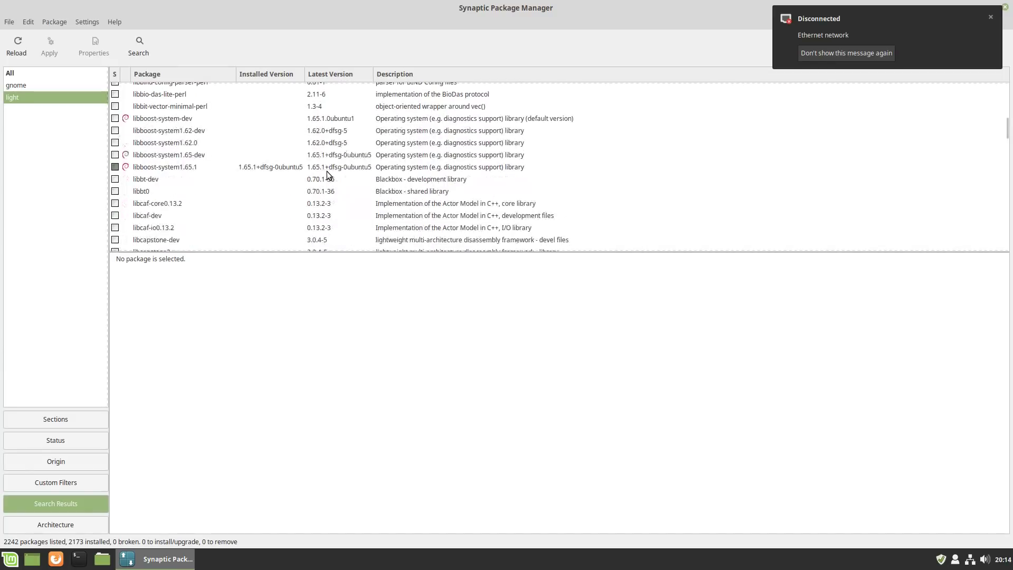
scroll(226, 154, down, 5)
scroll(226, 158, down, 10)
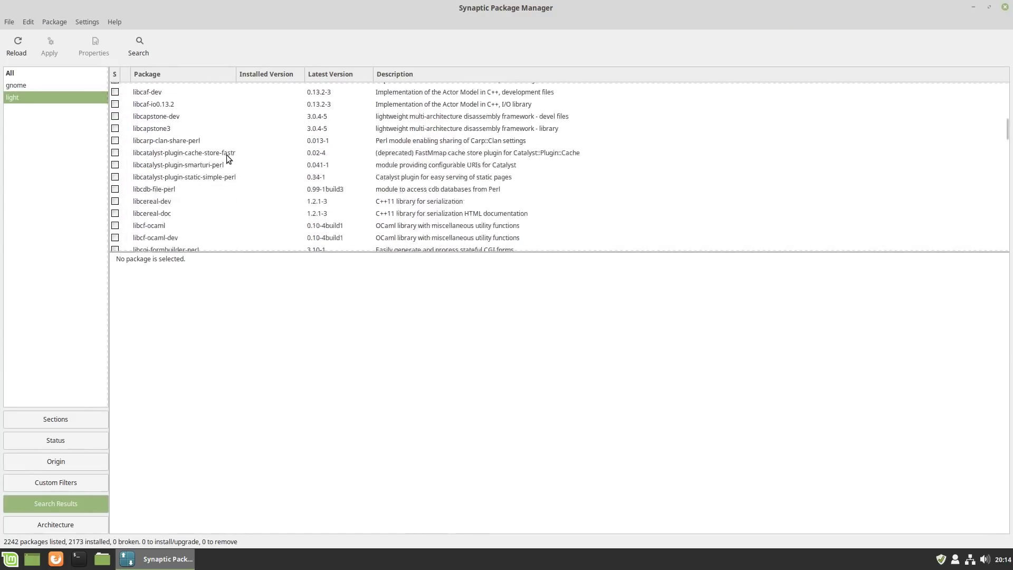
scroll(264, 166, down, 15)
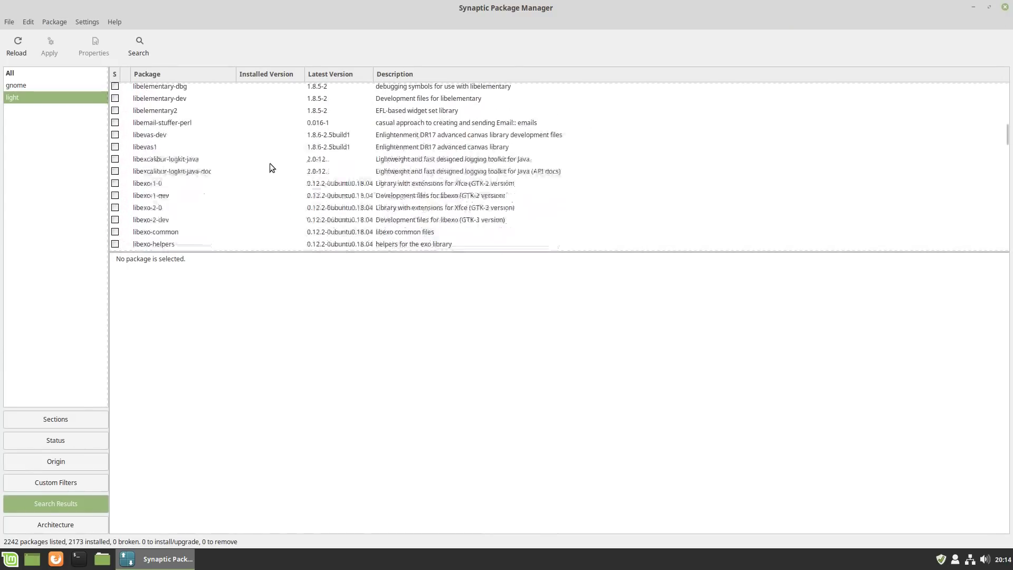
scroll(902, 231, down, 10)
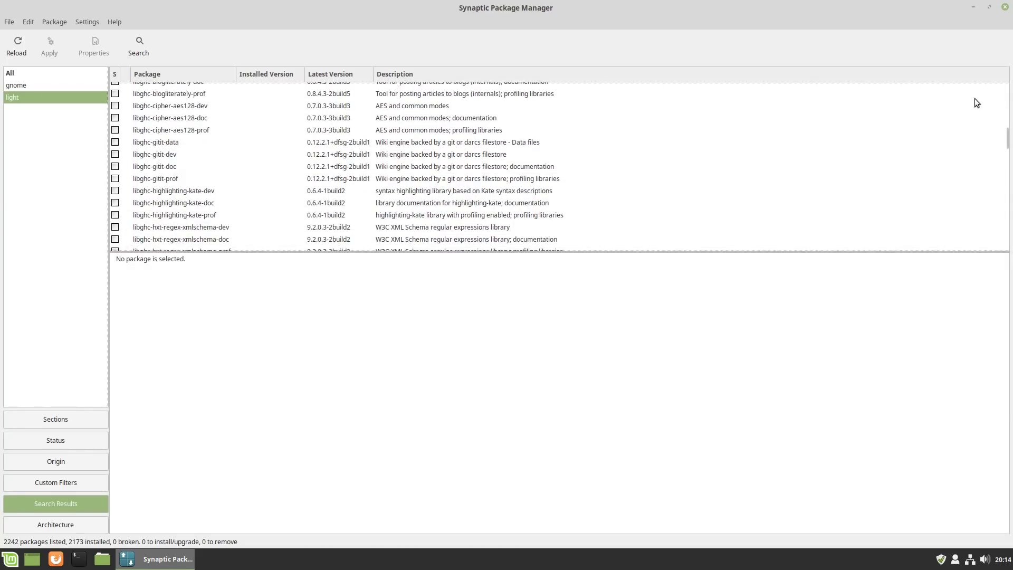
drag(1006, 139, 992, 323)
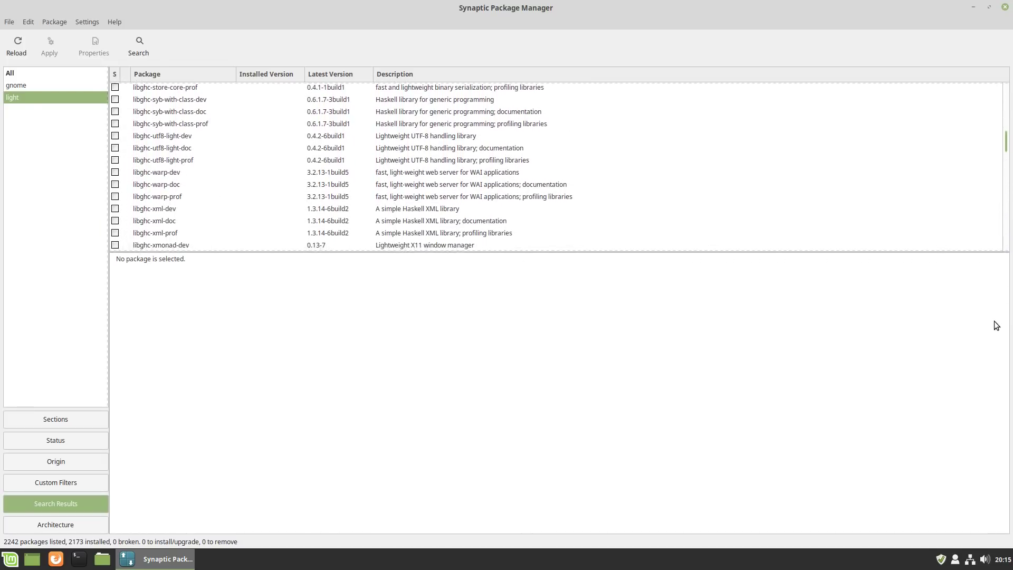
Search Synaptic for 'lightdm' and scroll through the 30 matching packages.
click(140, 43)
text(light)
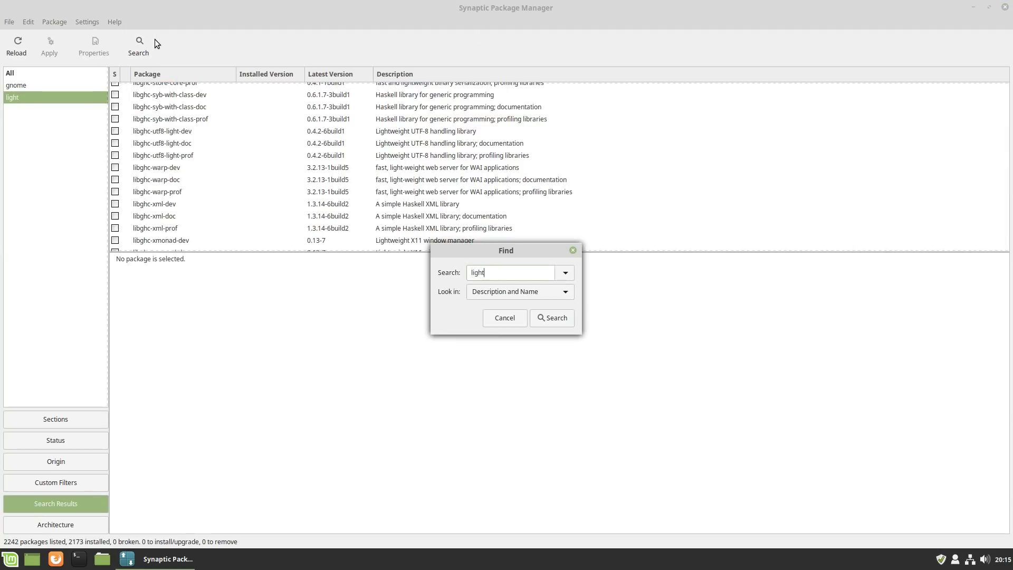
text(dm)
key(Return)
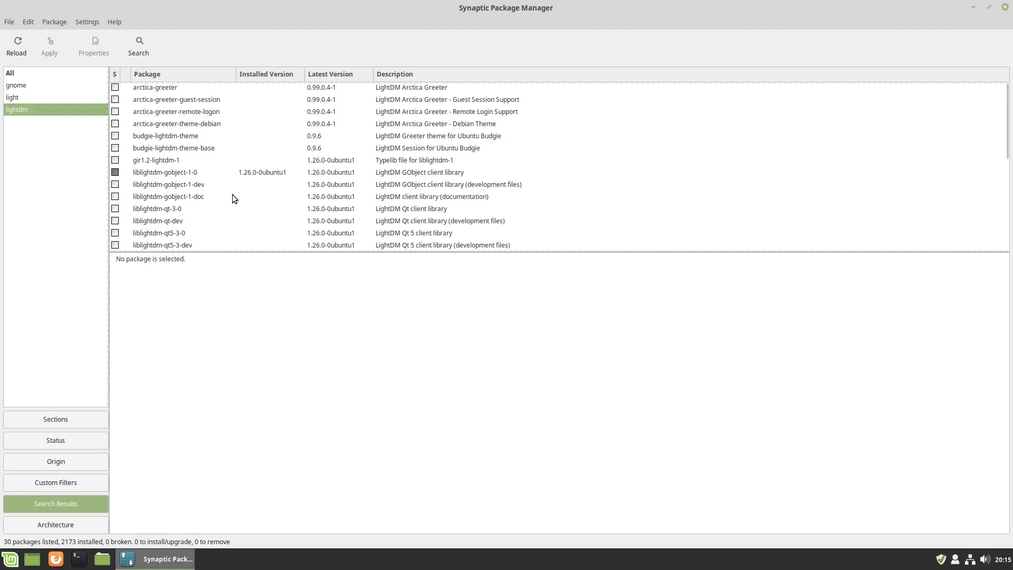
scroll(672, 188, down, 3)
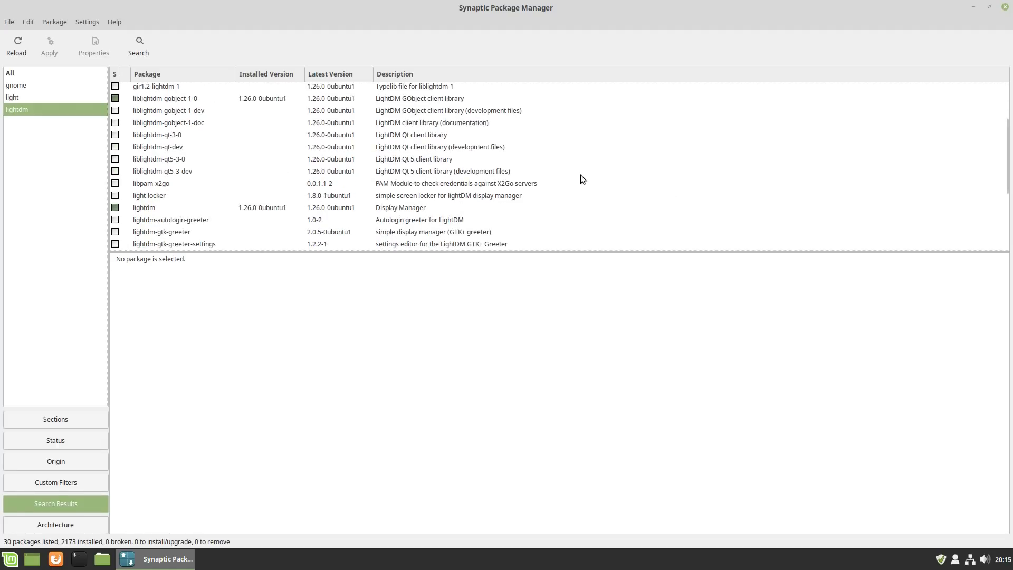
scroll(580, 180, down, 1)
scroll(578, 176, down, 4)
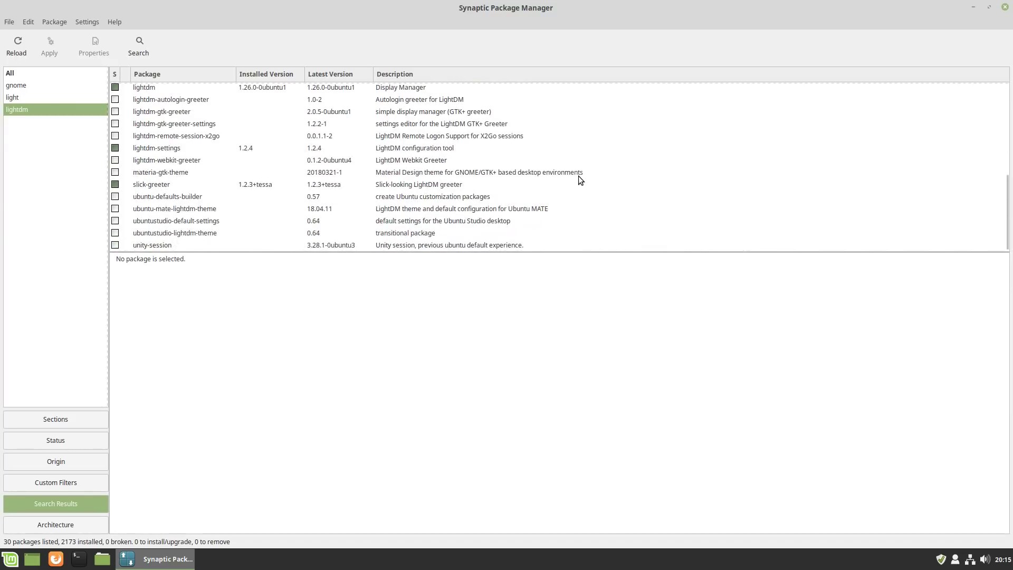